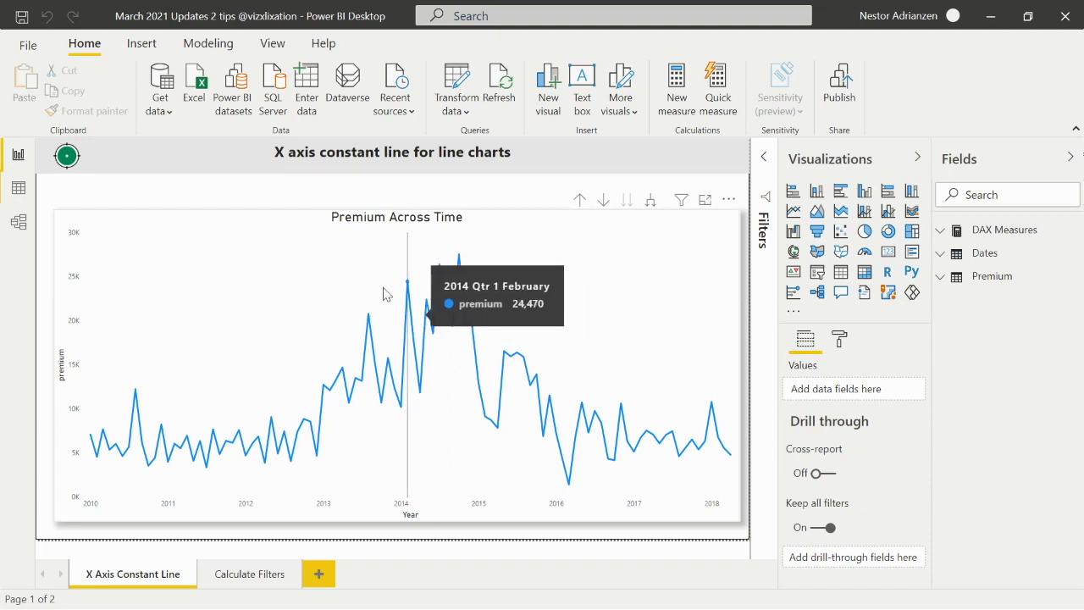
Step: Select the Premium Across Time line chart on the X axis constant line report page
left_click(683, 225)
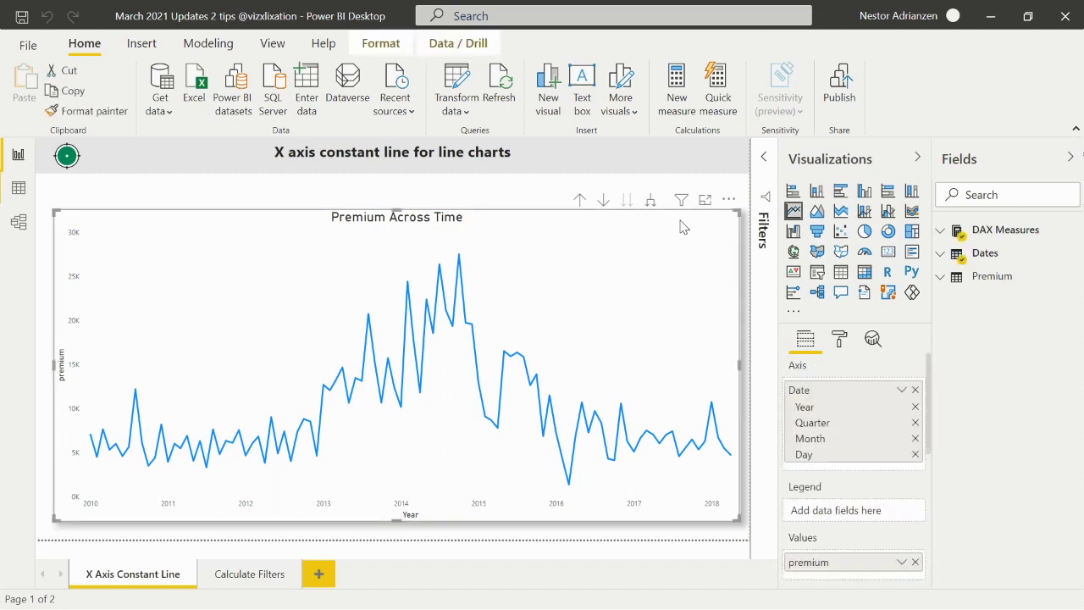
Step: Add Find anomalies to the Premium Across Time line with sensitivity raised from 70% to 100%
left_click(880, 341)
scroll(881, 428, "down", 3)
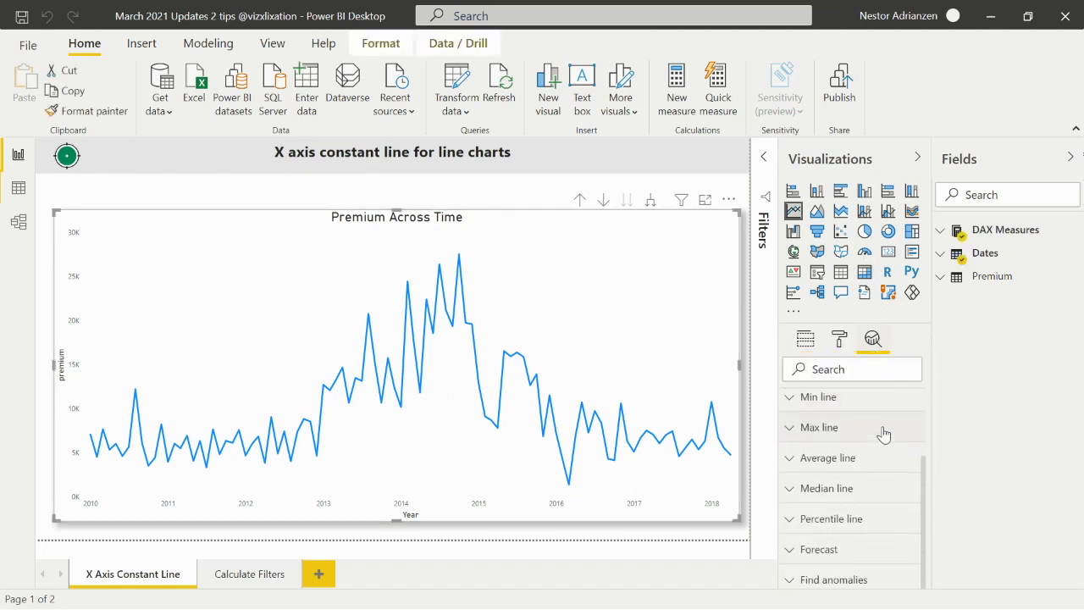
left_click(864, 581)
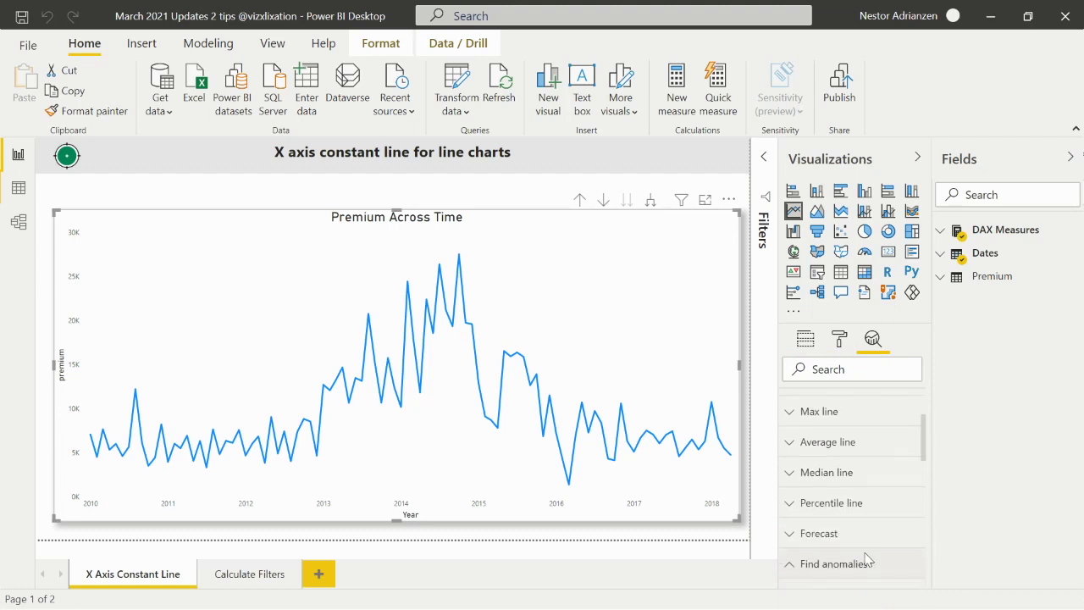
scroll(866, 559, "down", 5)
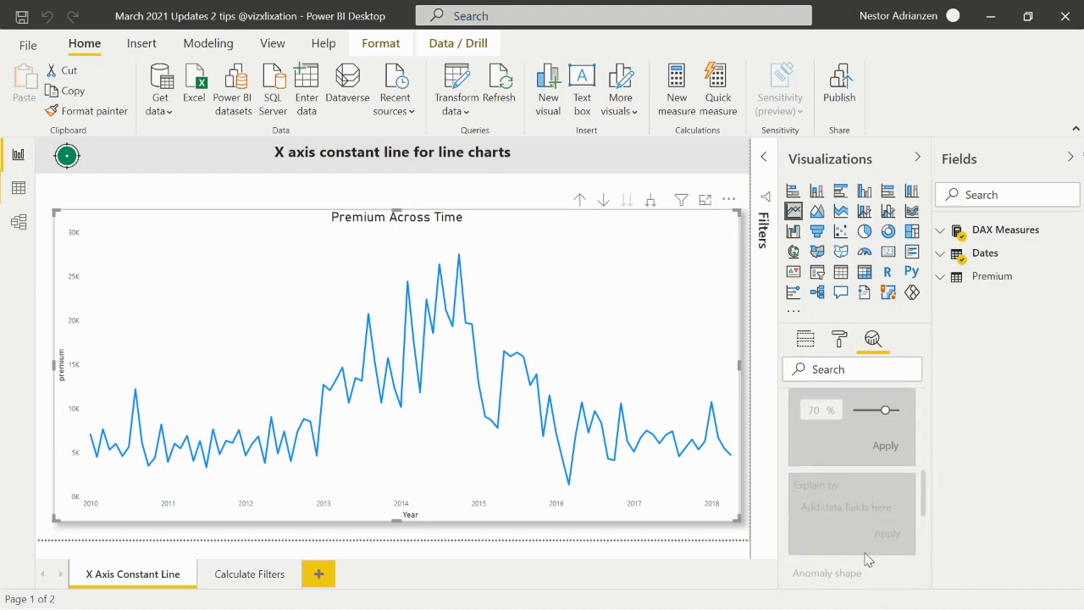
scroll(866, 559, "up", 2)
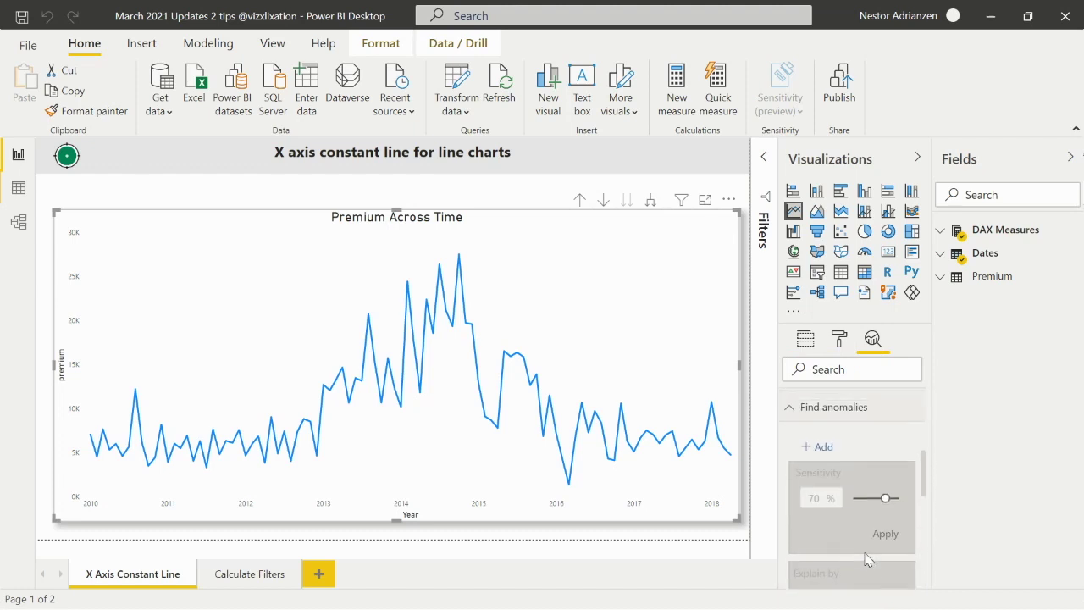
left_click(821, 450)
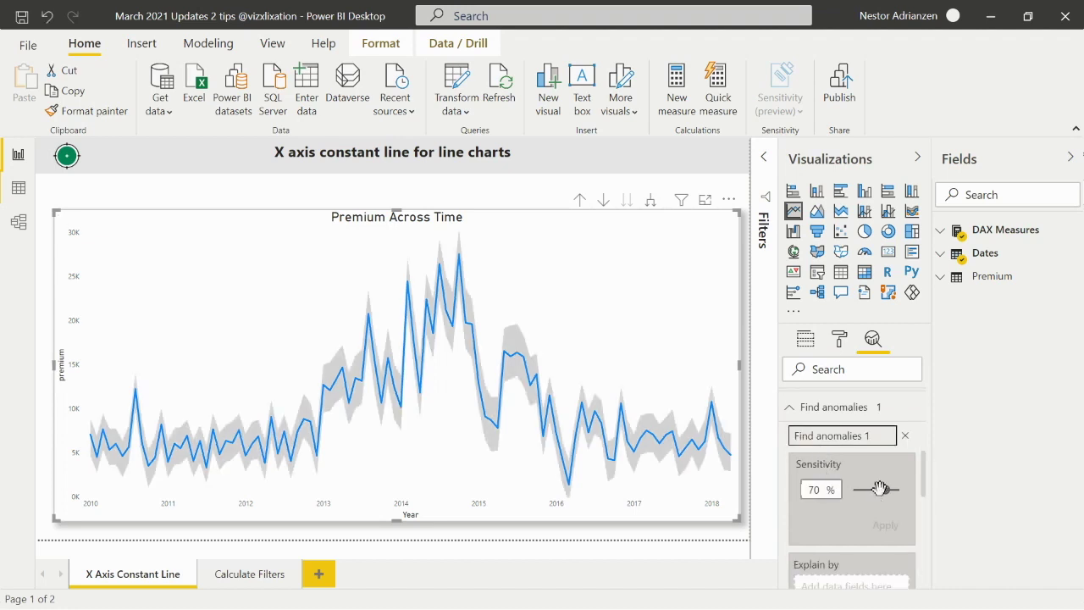
left_click_drag(880, 488, 943, 496)
left_click(886, 526)
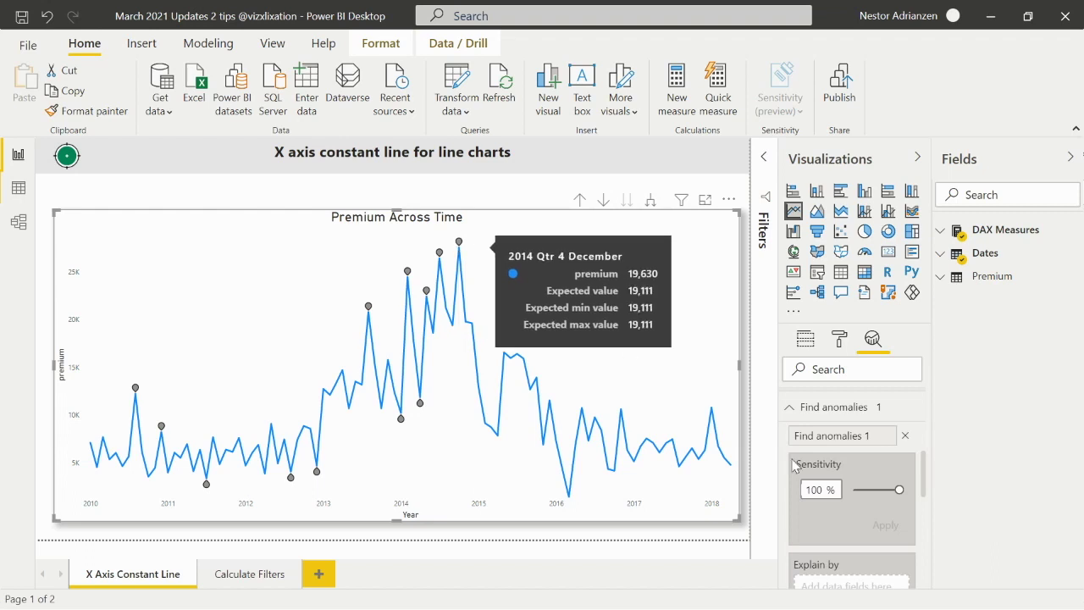
scroll(874, 474, "up", 3)
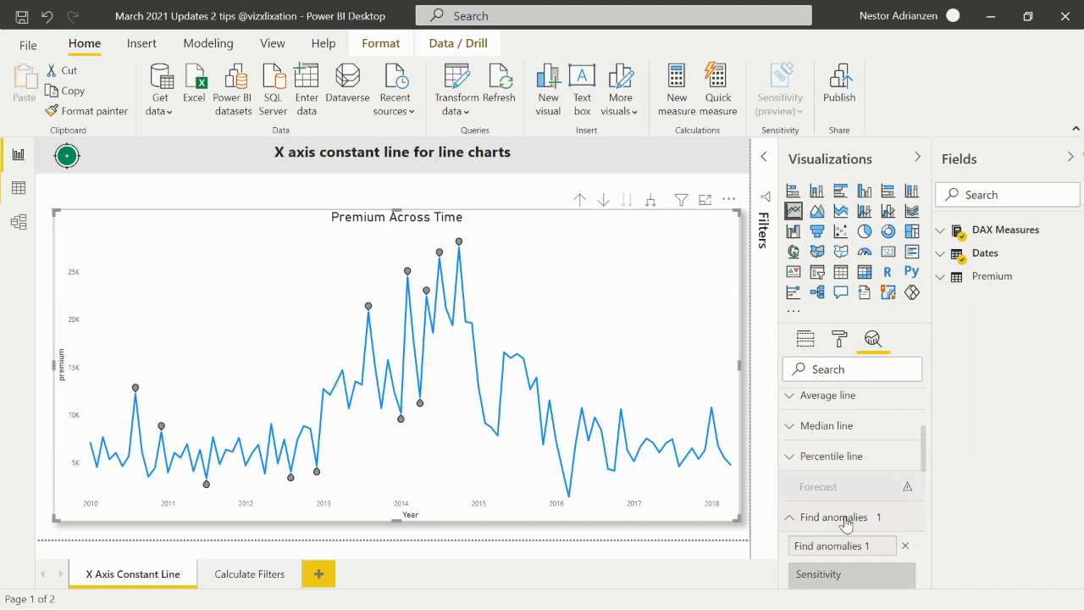
scroll(872, 482, "up", 2)
scroll(857, 456, "up", 3)
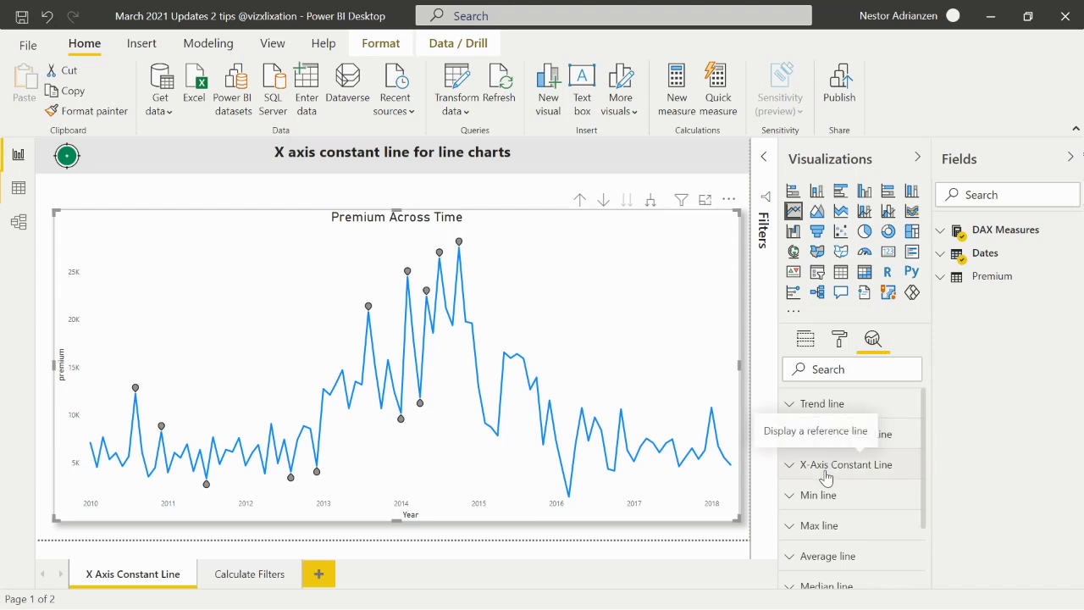
Step: Add a new X-Axis Constant Line to the Premium Across Time chart
left_click(826, 477)
scroll(877, 514, "down", 2)
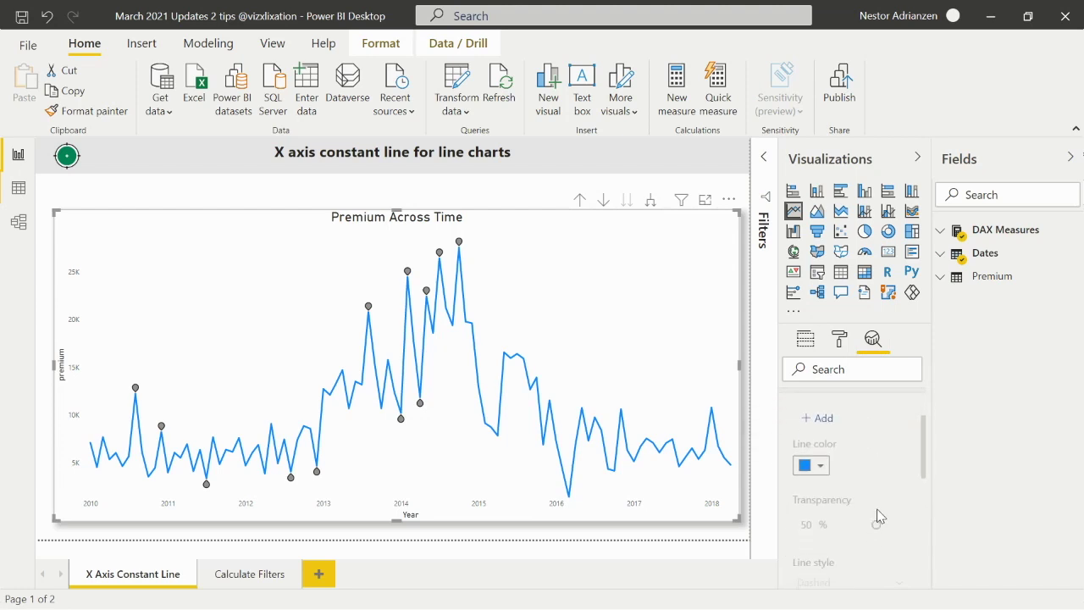
left_click(825, 423)
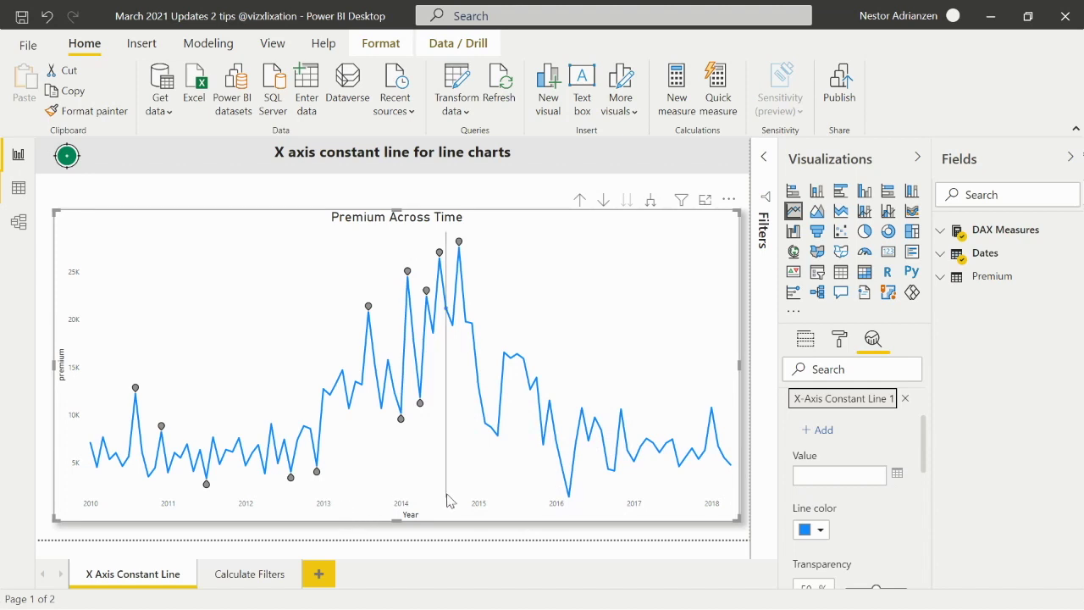
Step: Set the constant line's value to 1 October 2014 in the date picker
mouse_move(449, 501)
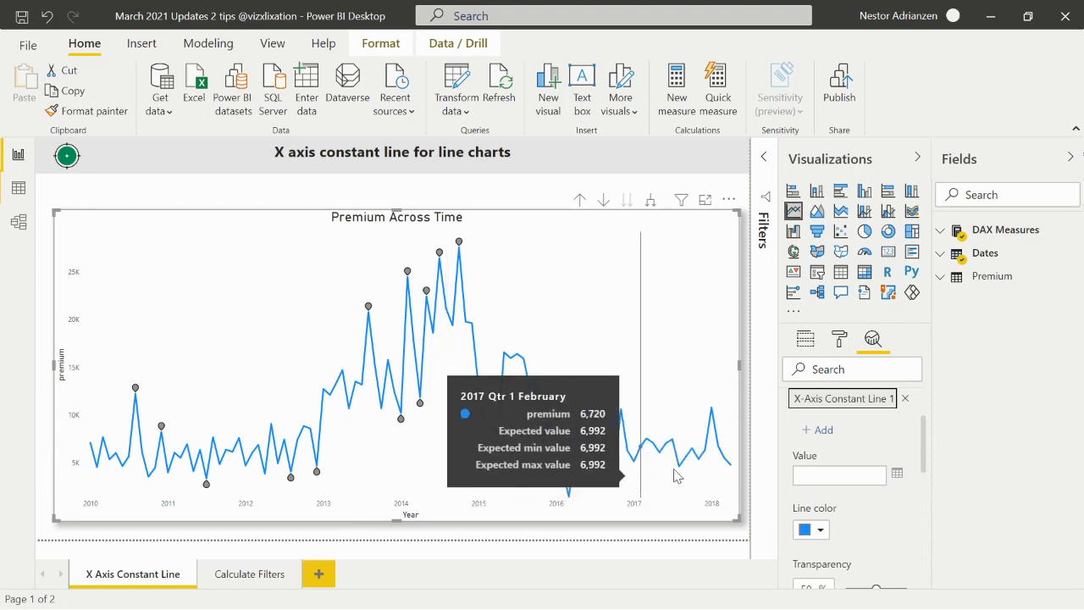
left_click(896, 476)
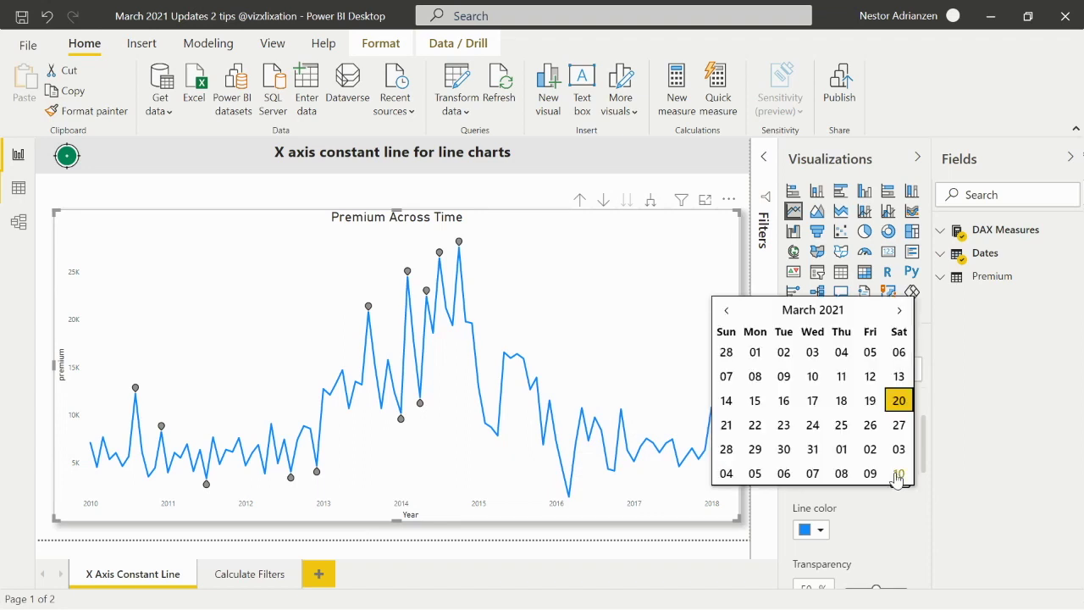
left_click(797, 313)
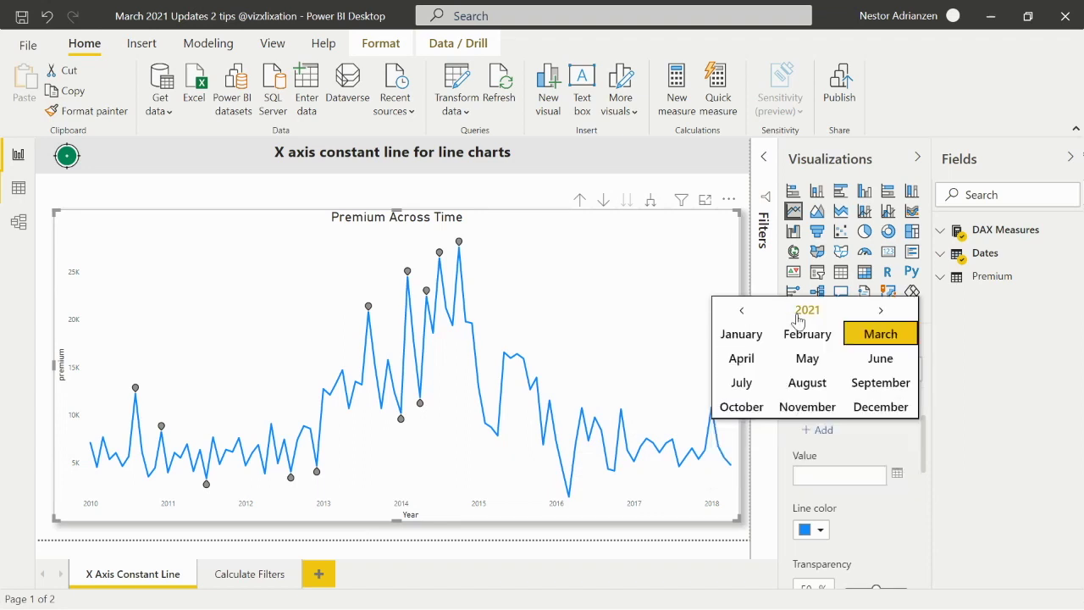
left_click(741, 311)
left_click(743, 313)
left_click(743, 314)
left_click(743, 313)
left_click(743, 314)
left_click(743, 313)
left_click(743, 408)
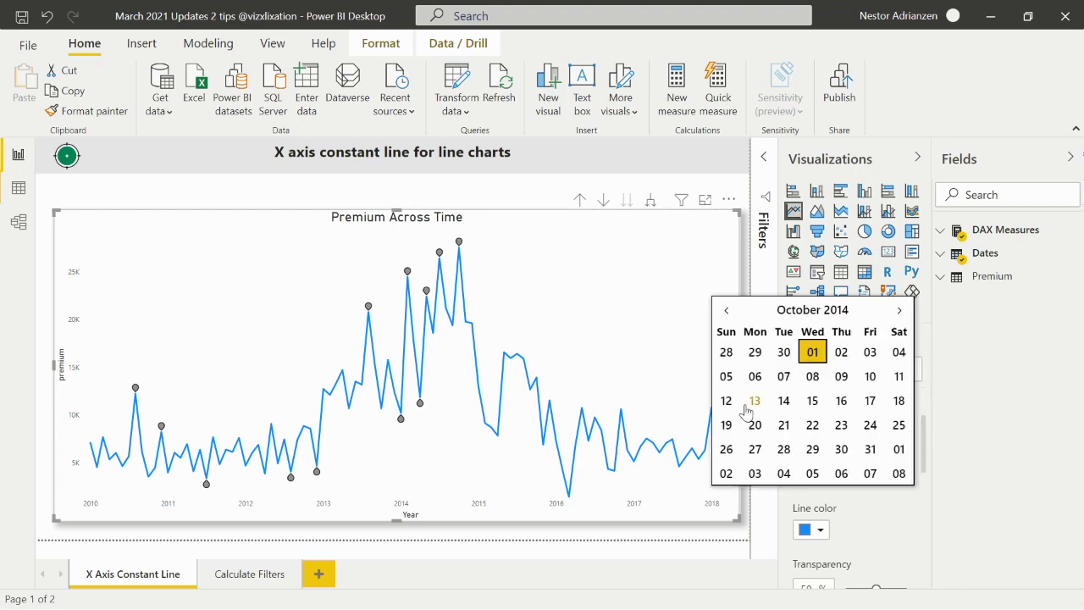
left_click(813, 354)
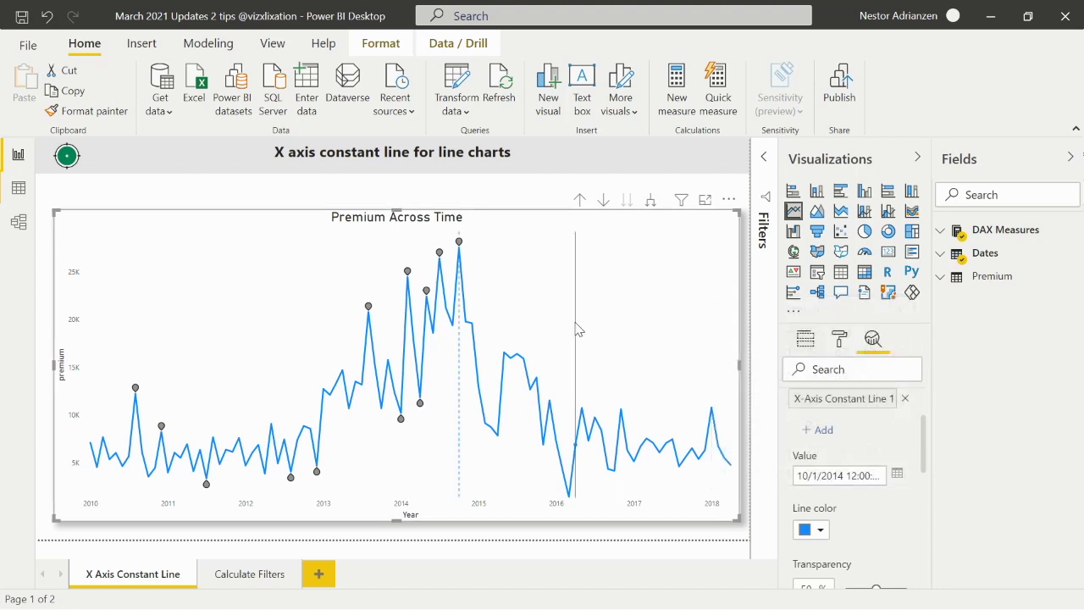
mouse_move(459, 376)
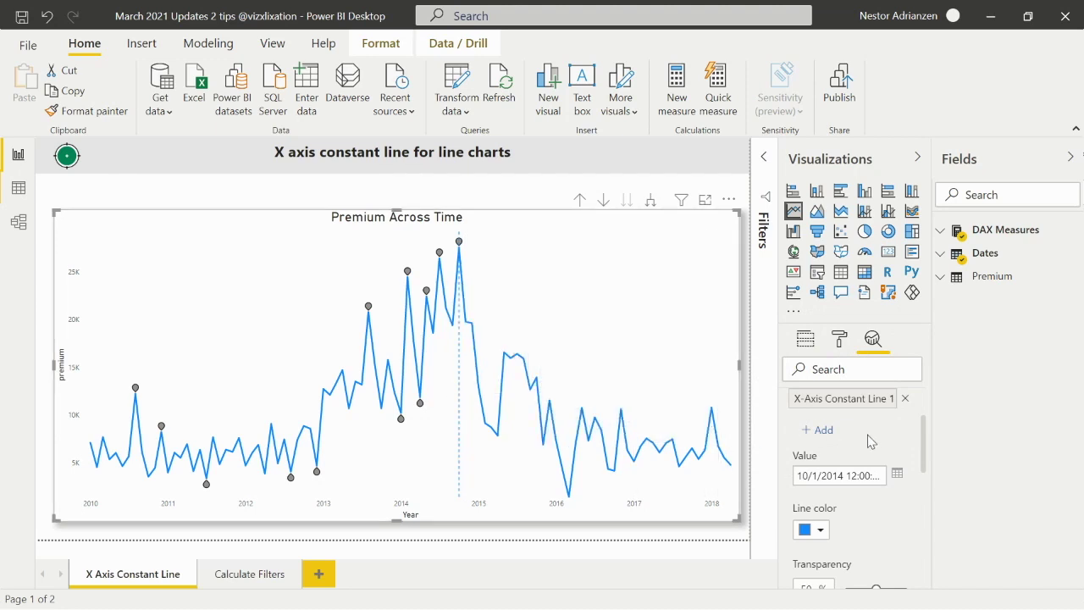
Step: Make the constant line orange with 28% transparency
scroll(868, 441, "down", 2)
scroll(868, 440, "down", 2)
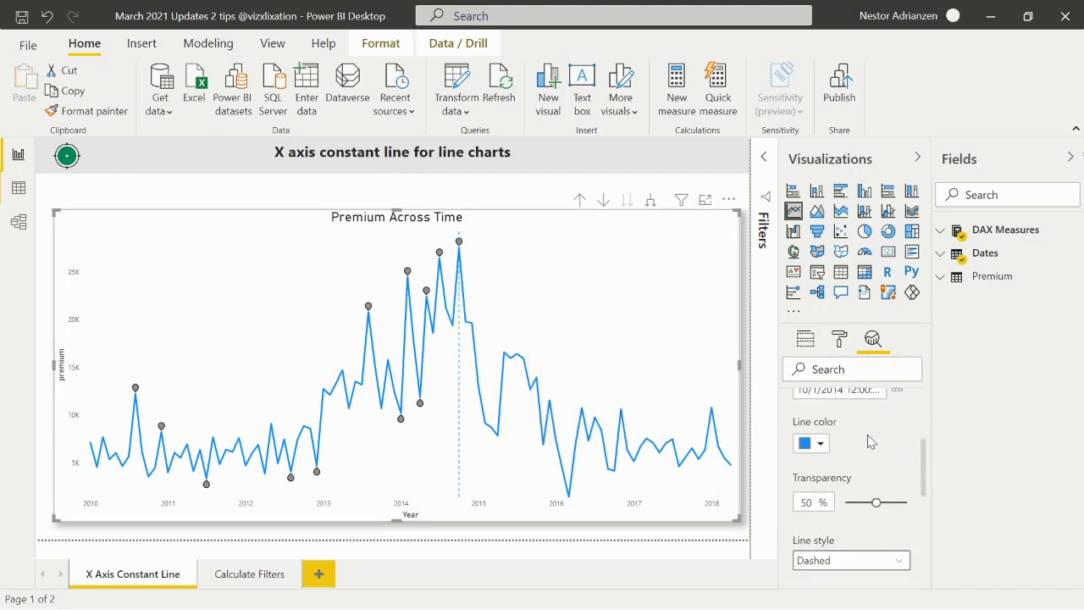
left_click(820, 434)
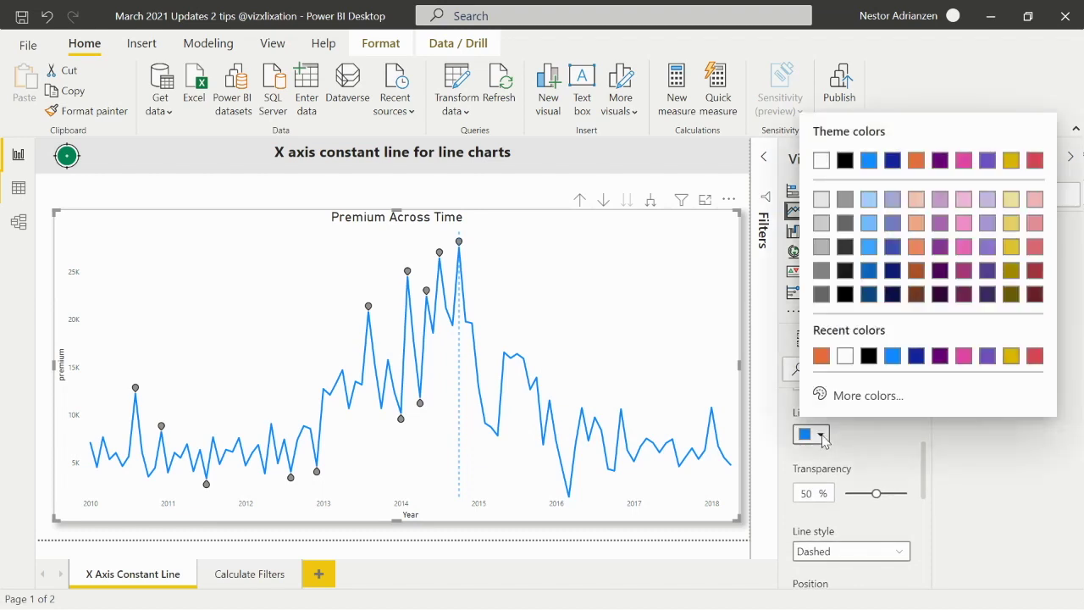
left_click(821, 356)
scroll(881, 451, "down", 2)
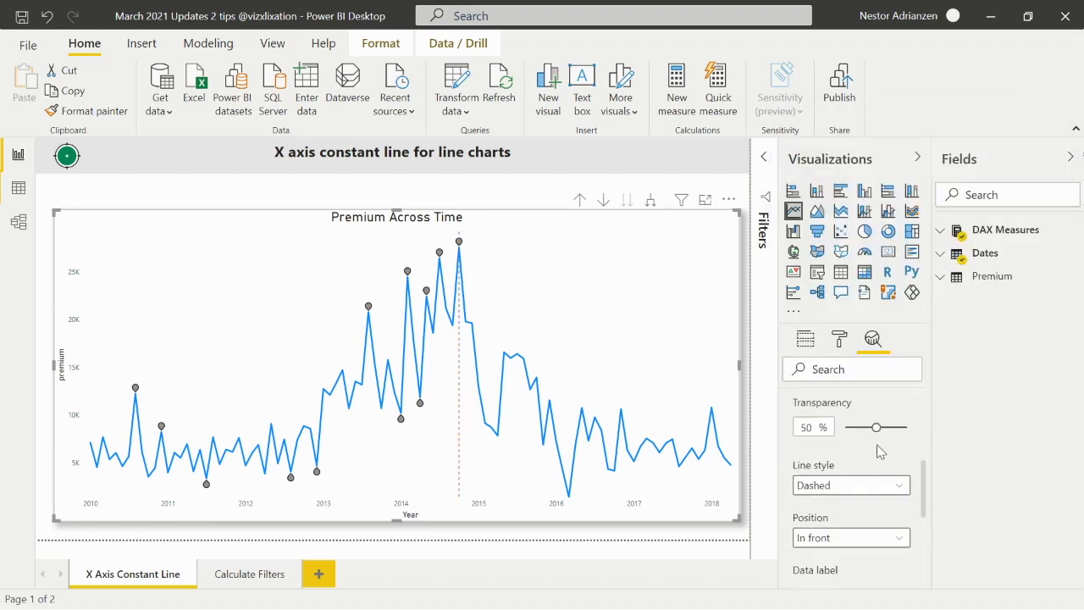
left_click_drag(873, 424, 861, 425)
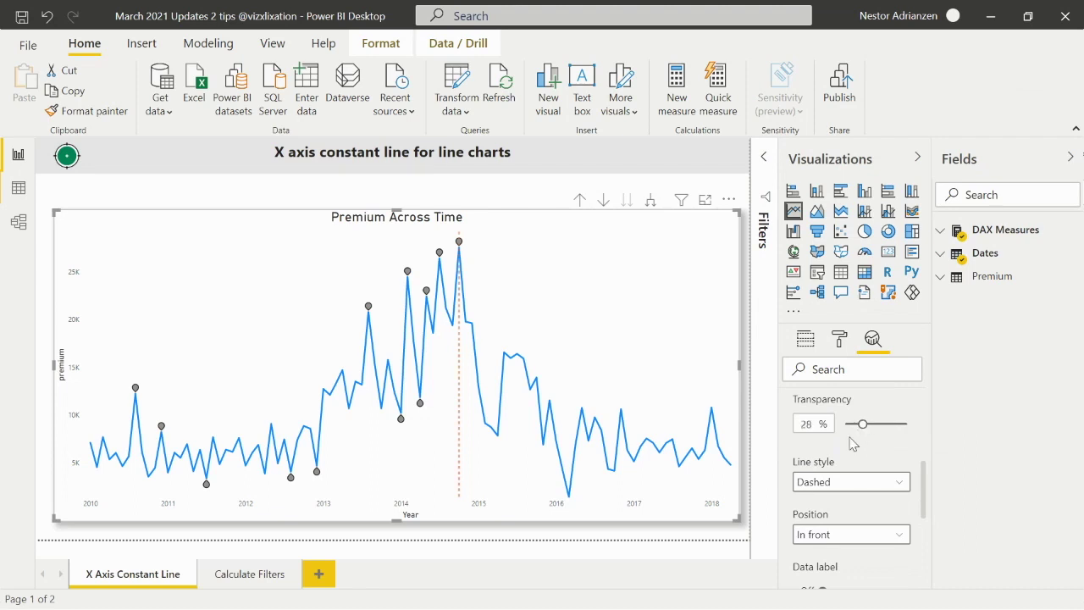
Step: Keep the constant line's style Dashed and its position In front of the data
scroll(857, 457, "down", 1)
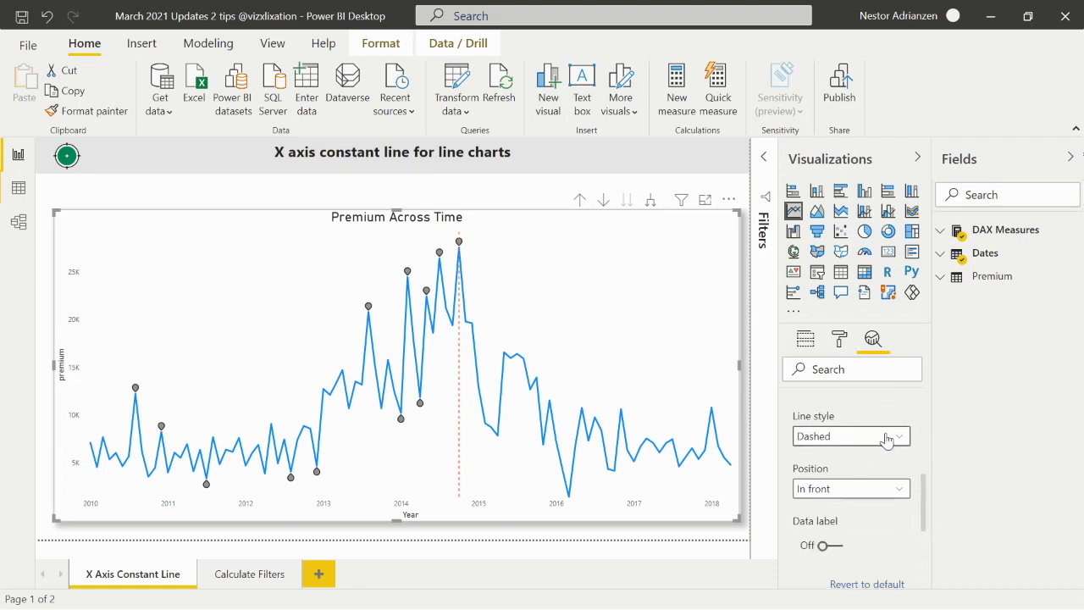
left_click(886, 436)
left_click(851, 475)
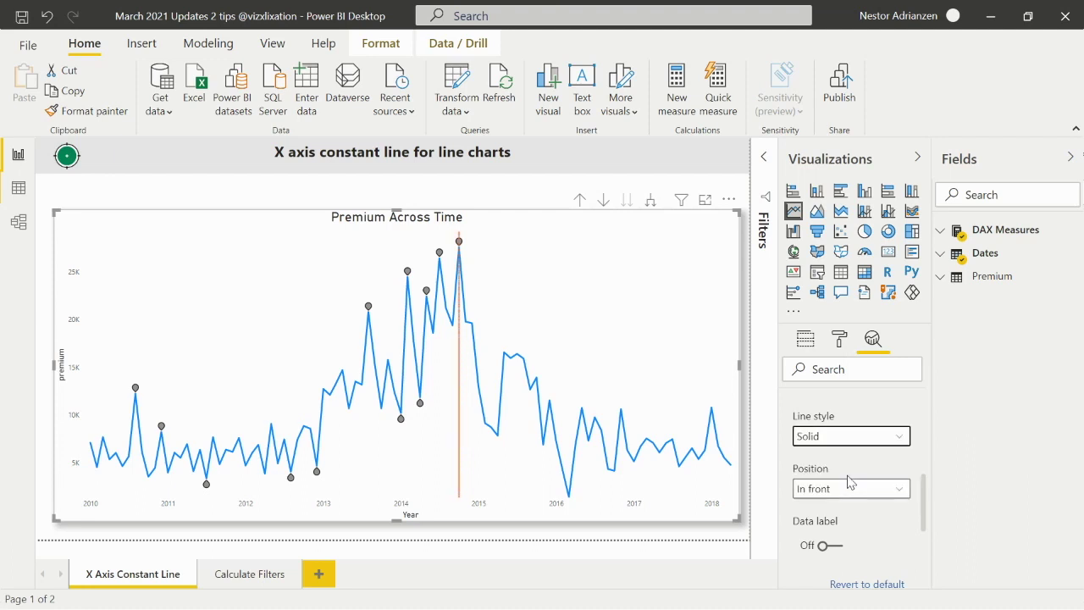
left_click(872, 438)
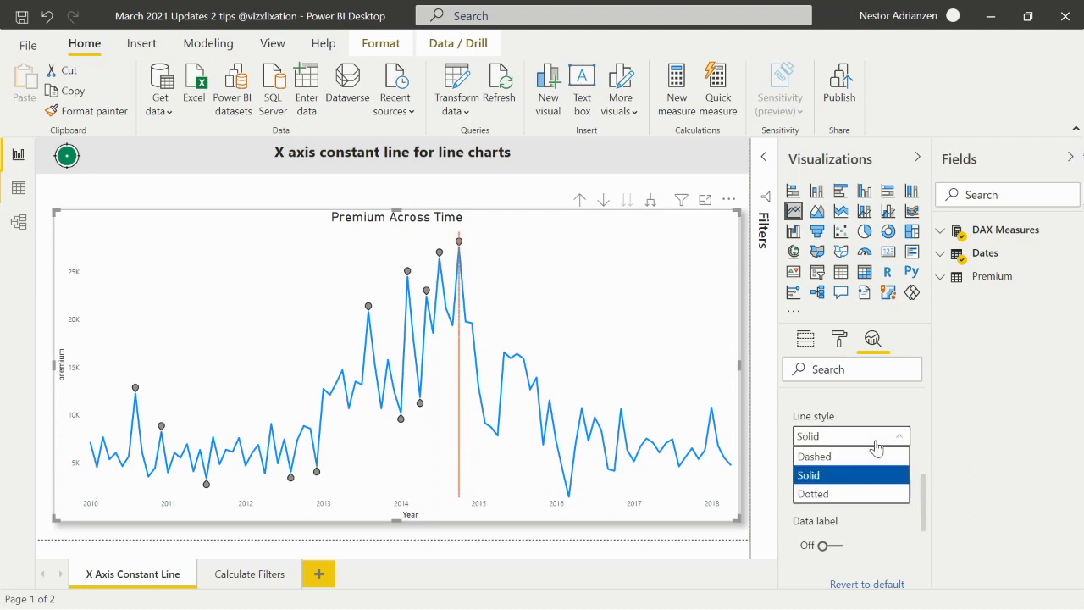
left_click(852, 462)
scroll(859, 461, "down", 2)
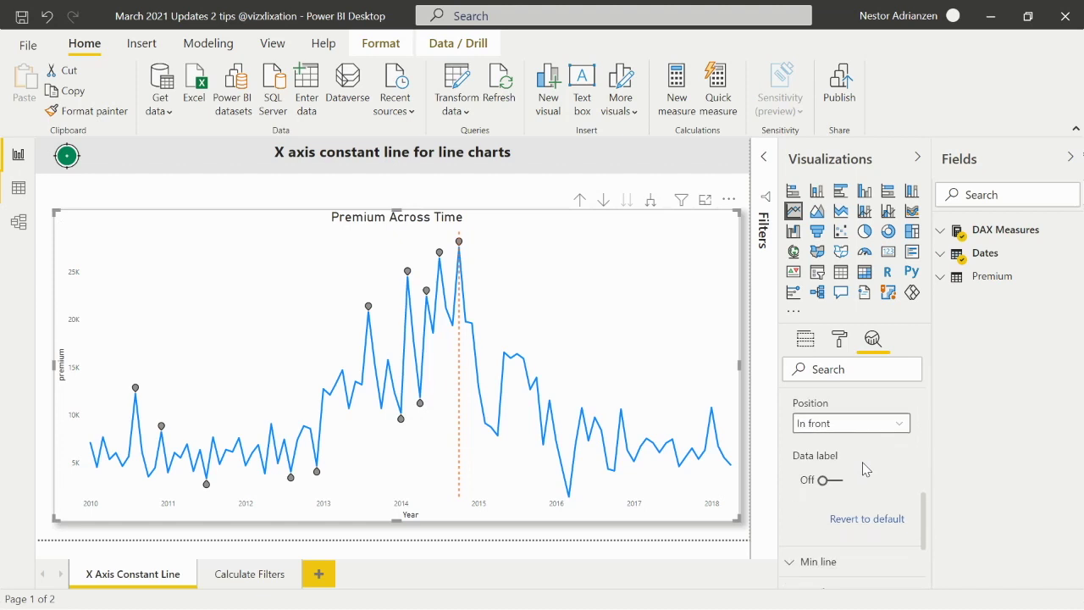
left_click(880, 421)
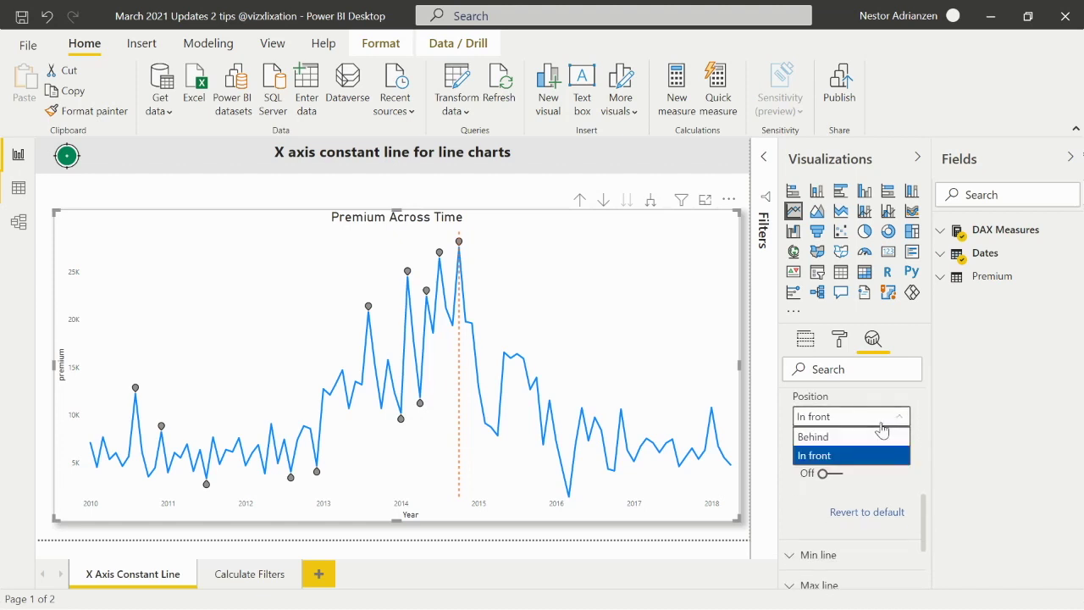
left_click(847, 437)
left_click(868, 418)
left_click(851, 456)
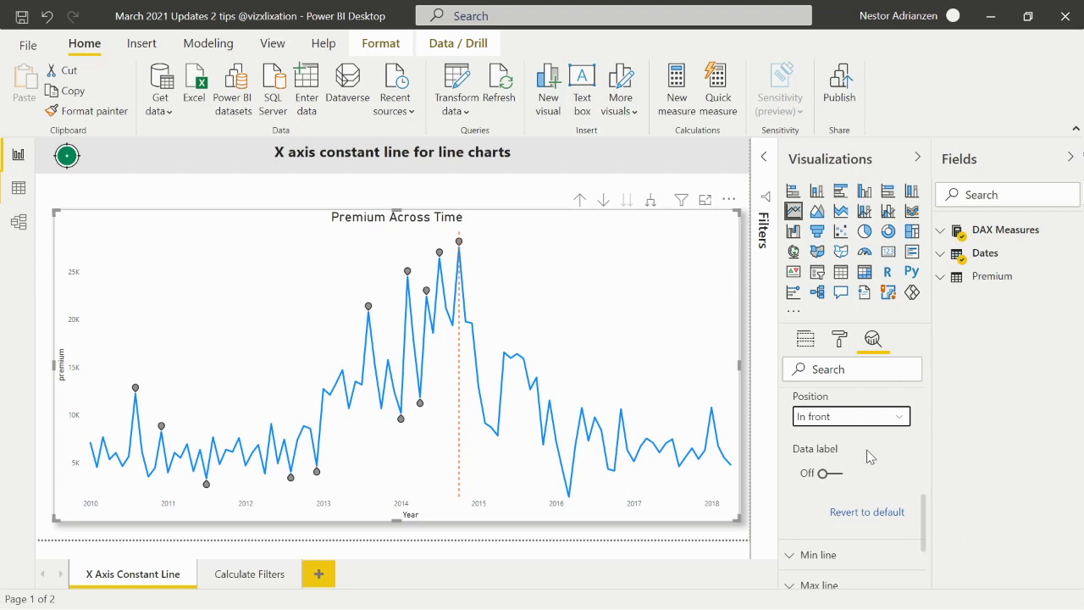
scroll(870, 457, "down", 1)
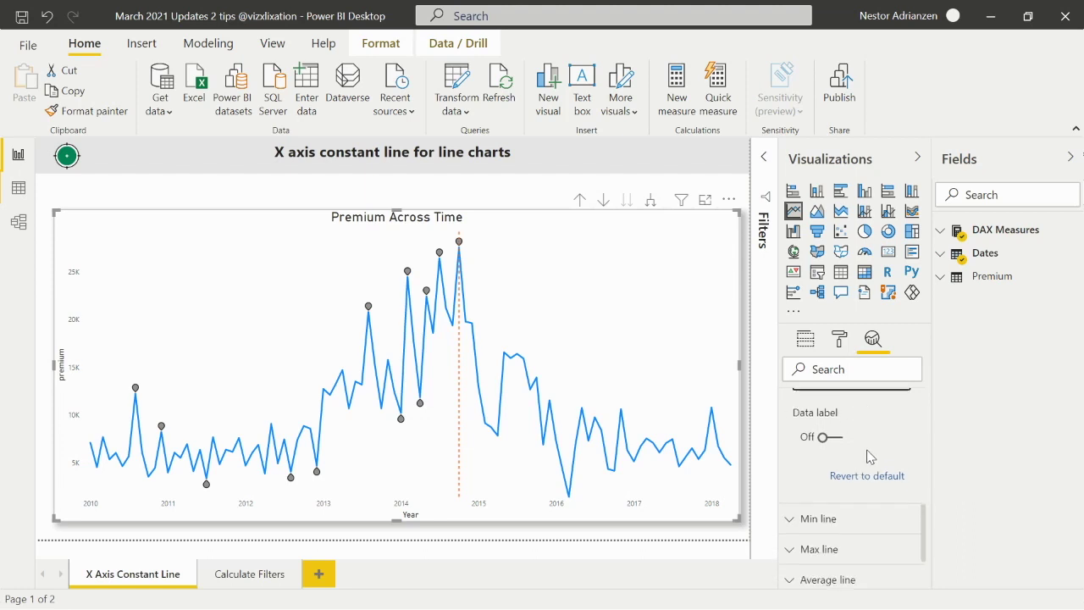
Step: Turn on the constant line's data label and color it orange
left_click(823, 425)
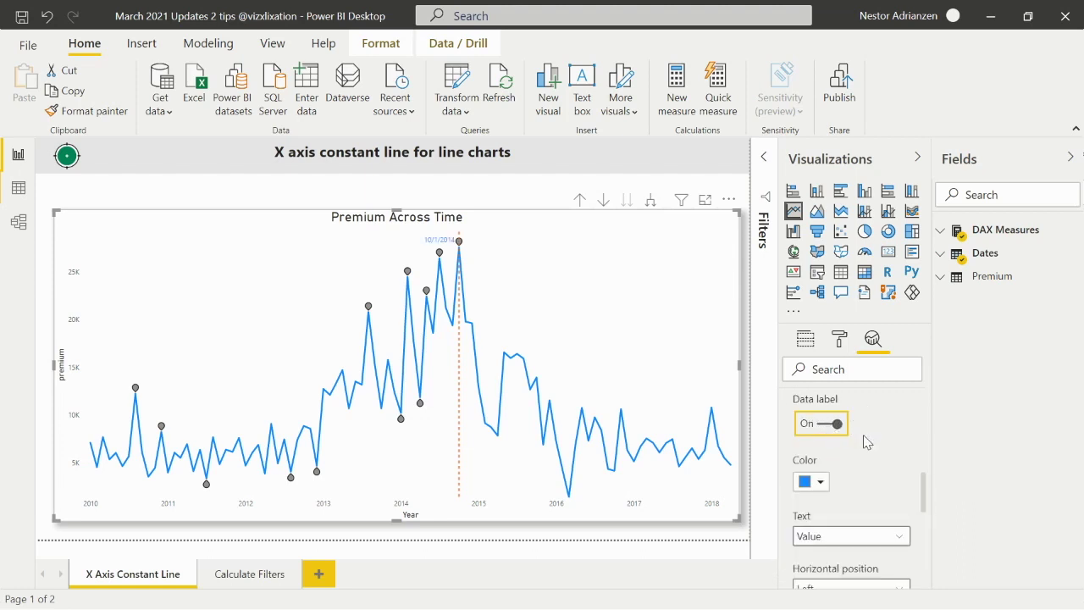
scroll(851, 466, "down", 1)
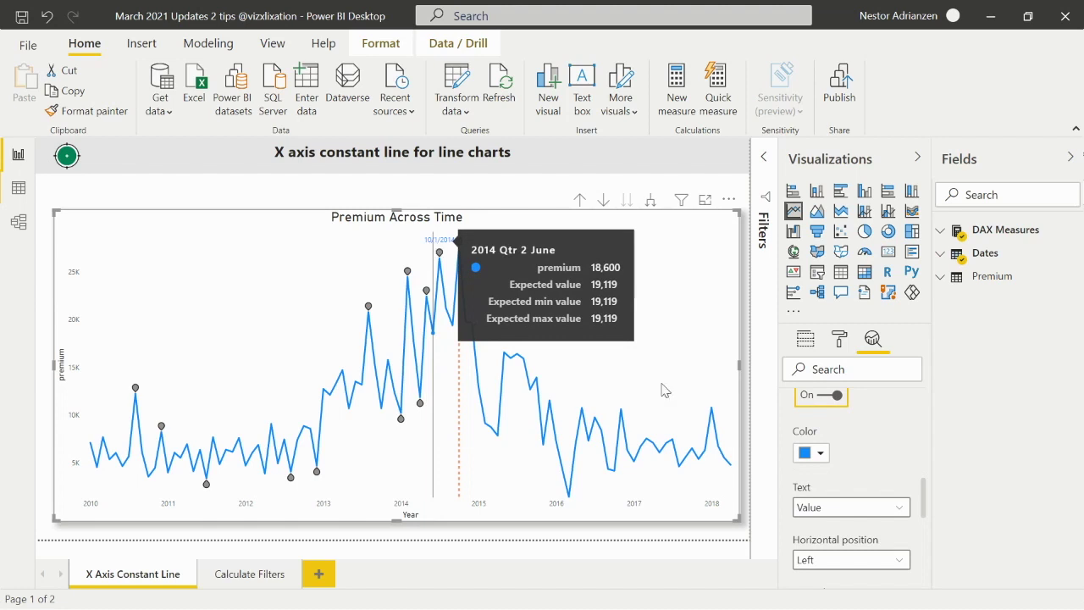
left_click(819, 453)
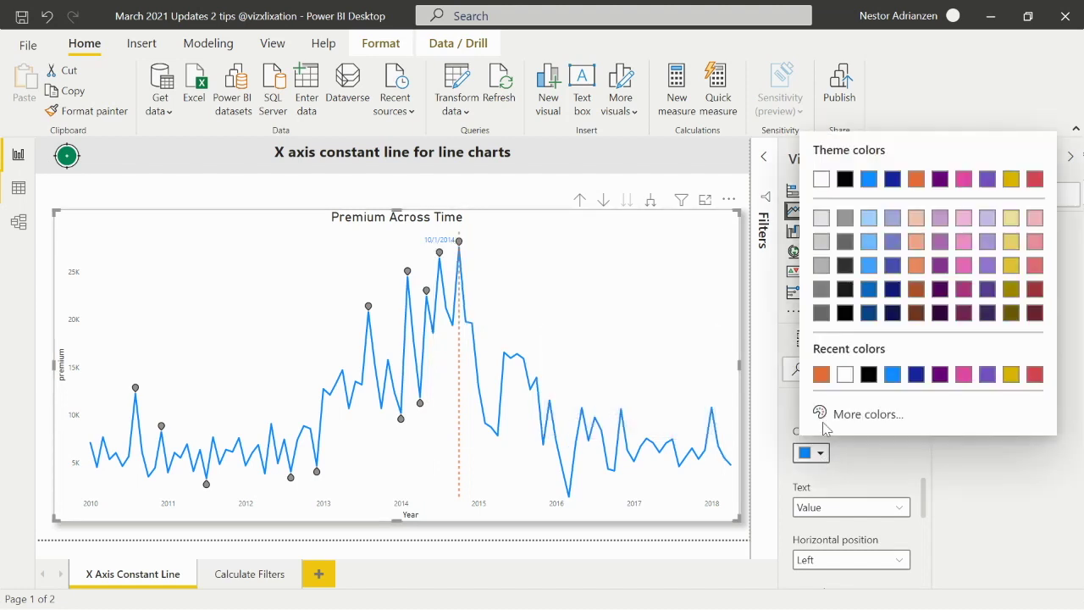
left_click(820, 373)
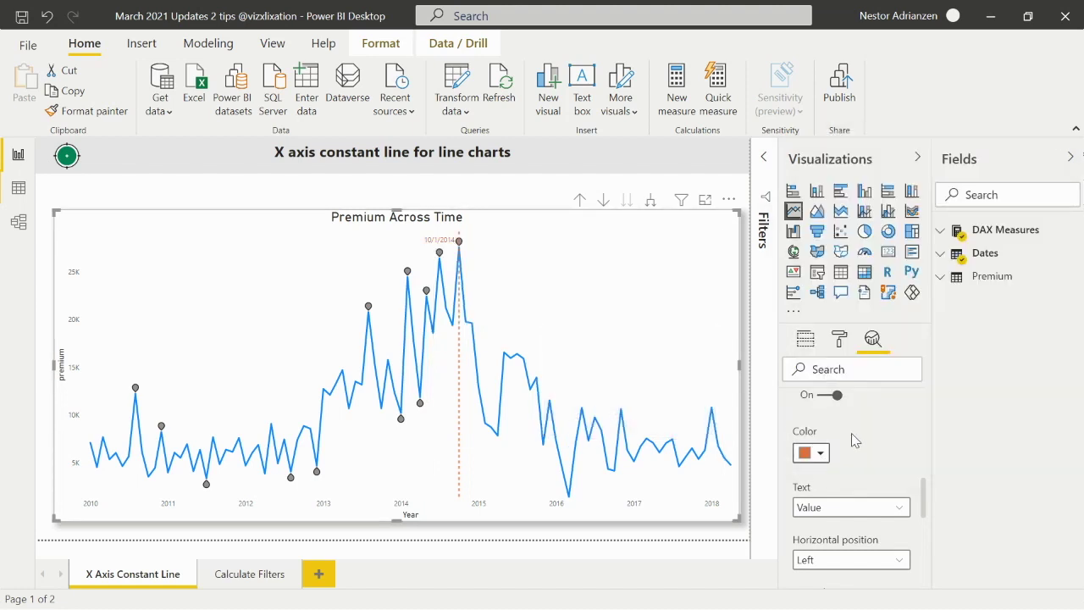
Step: Set the label's horizontal position to Right and collapse the X-Axis Constant Line section
scroll(855, 442, "down", 3)
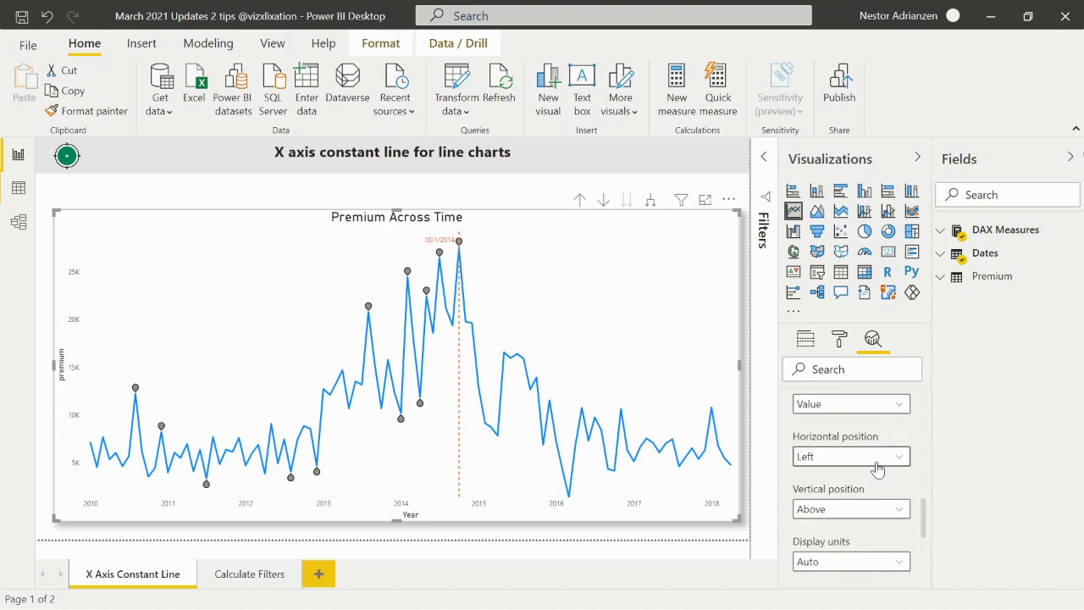
left_click(893, 456)
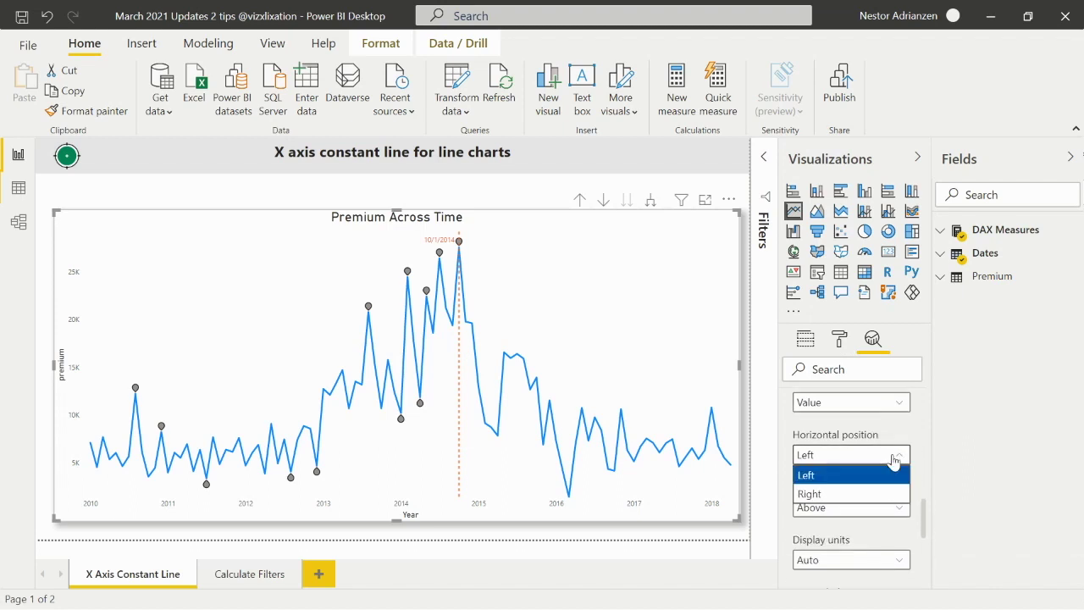
left_click(867, 495)
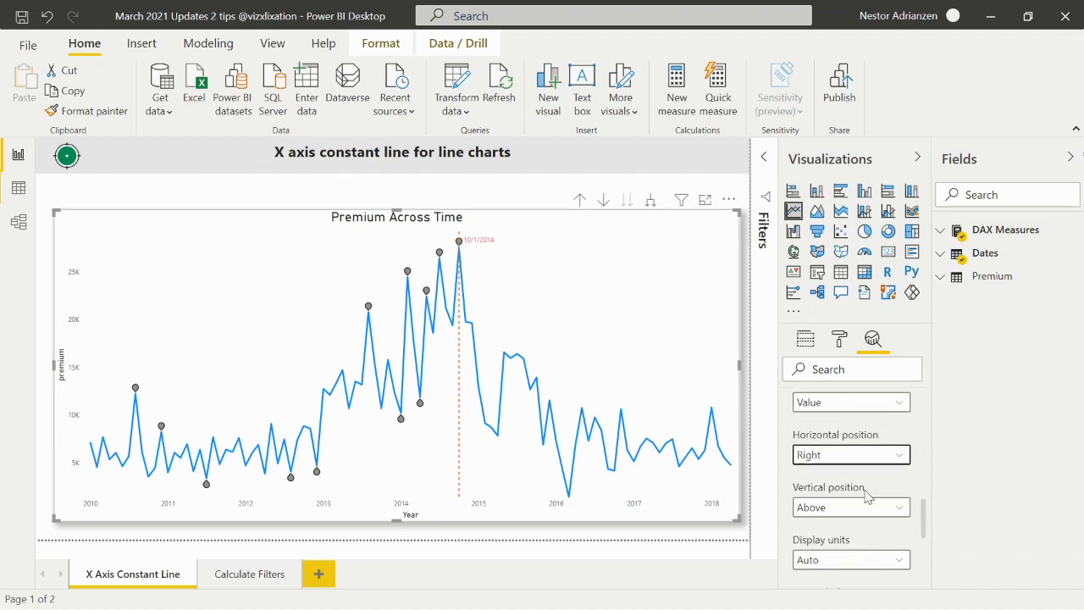
scroll(847, 500, "down", 2)
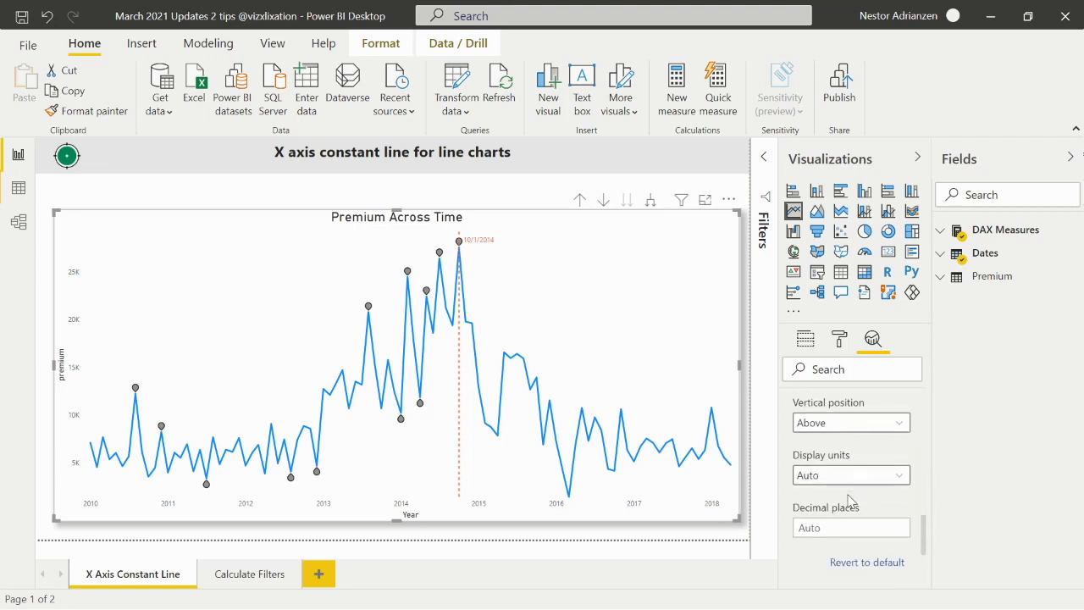
scroll(854, 479, "down", 1)
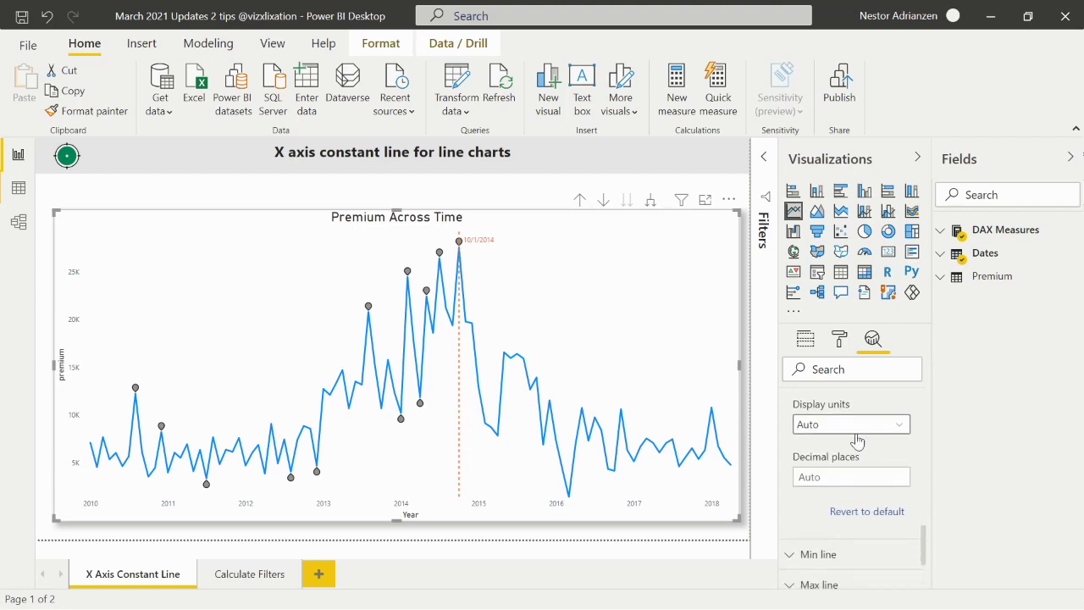
scroll(858, 440, "up", 6)
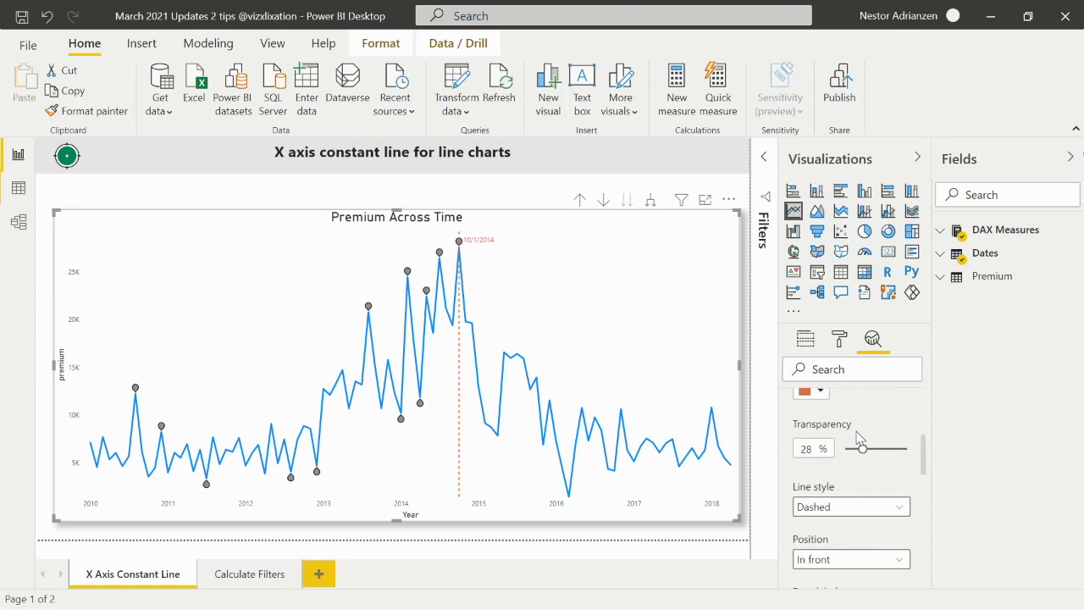
scroll(858, 440, "up", 4)
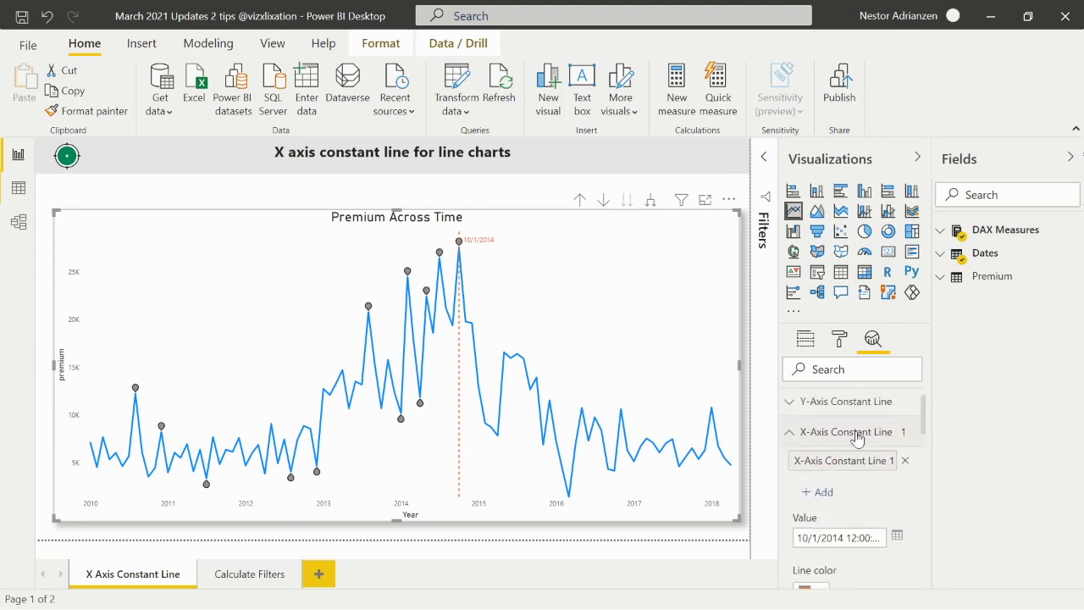
scroll(857, 438, "up", 1)
left_click(841, 438)
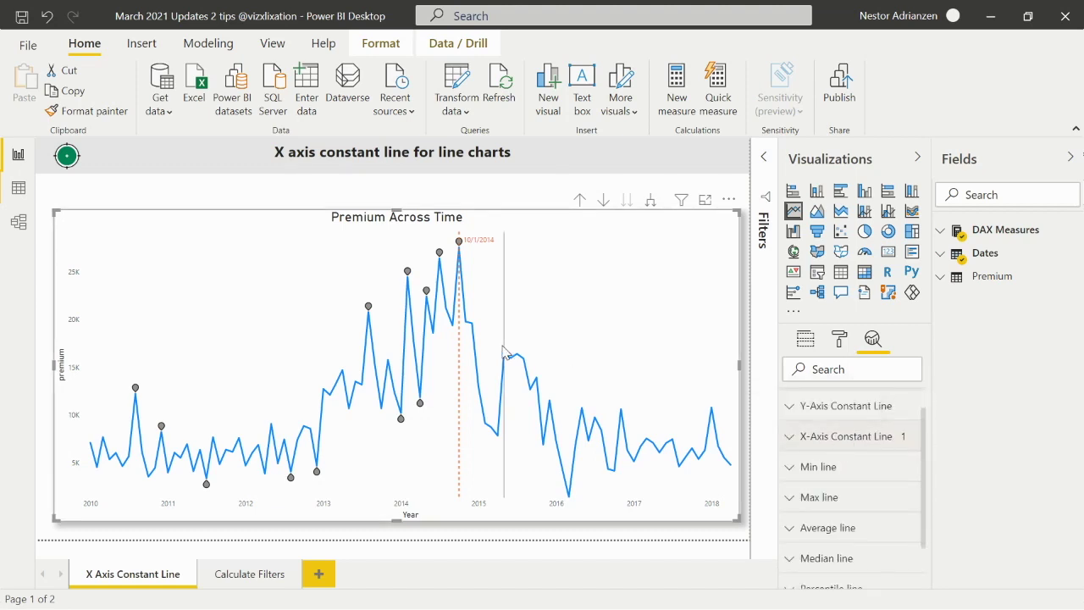
mouse_move(458, 255)
mouse_move(572, 260)
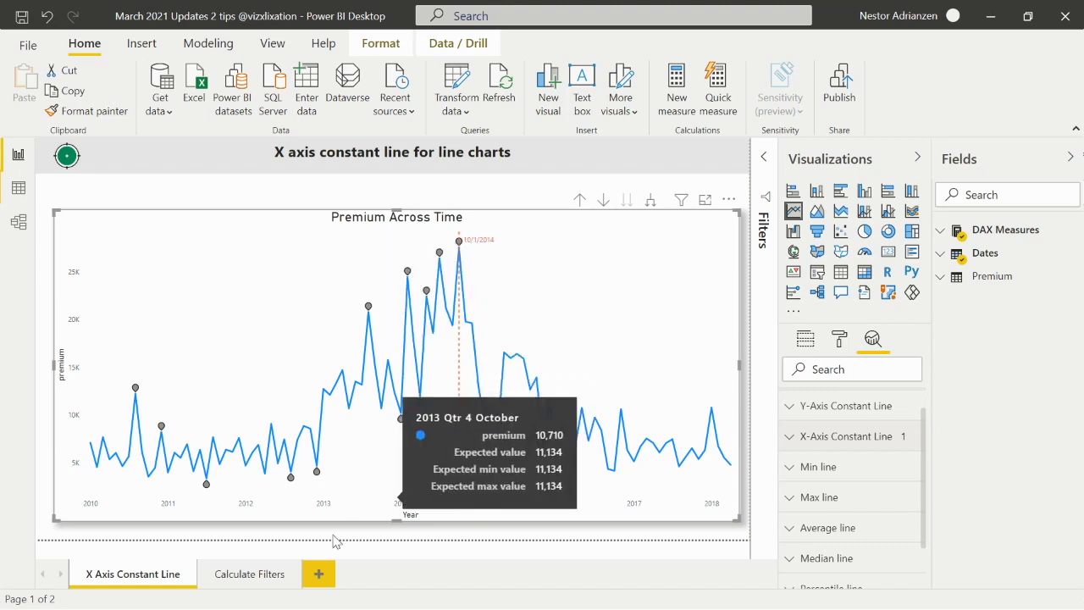
left_click(248, 574)
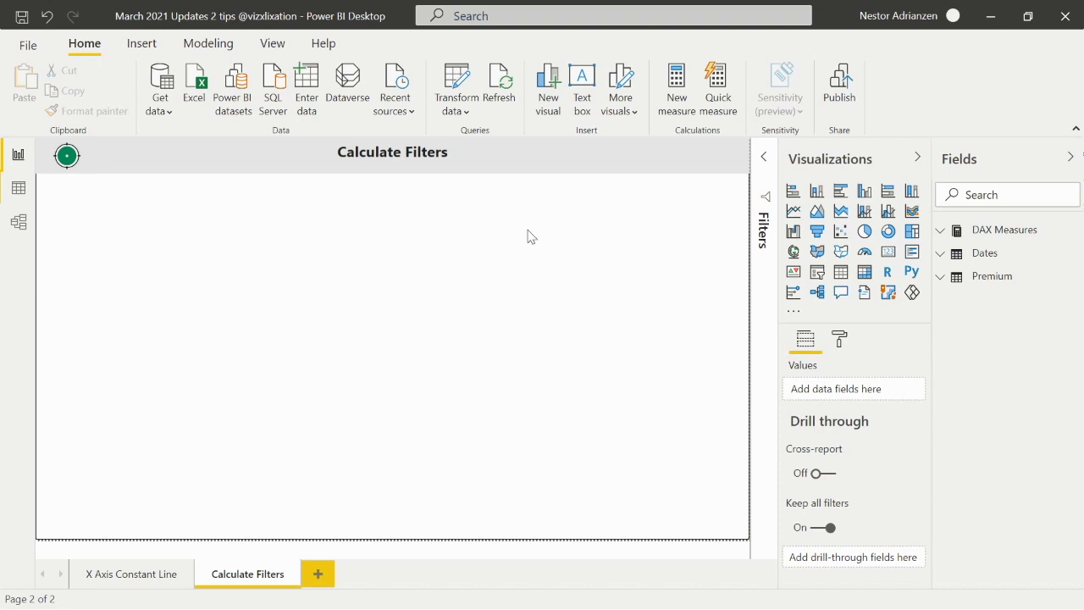
Step: Start a new measure in DAX Measures named 'Premium Texas - XBOX'
right_click(991, 230)
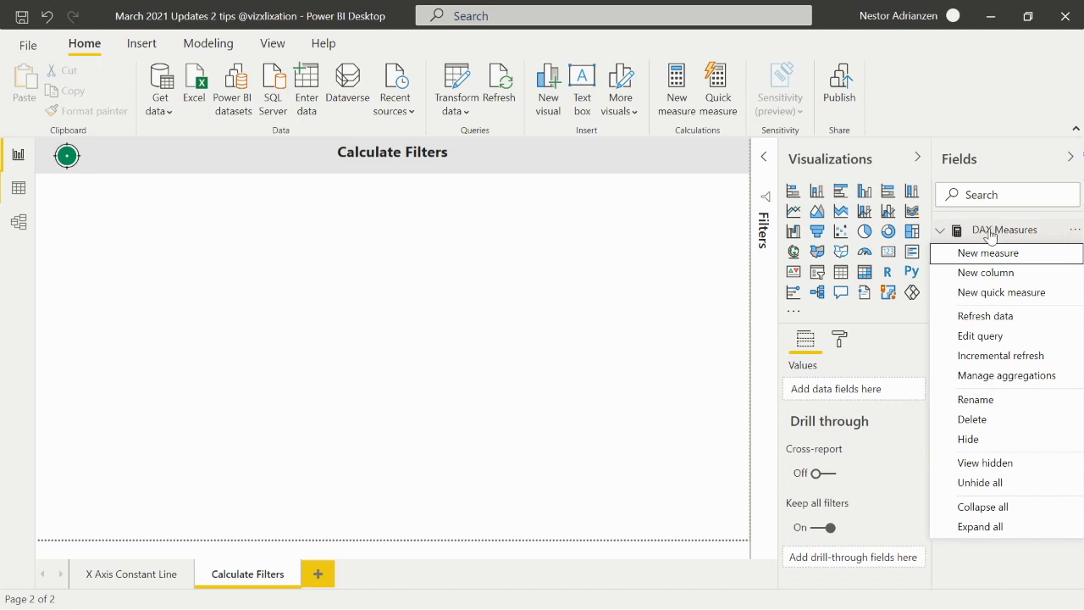
left_click(992, 252)
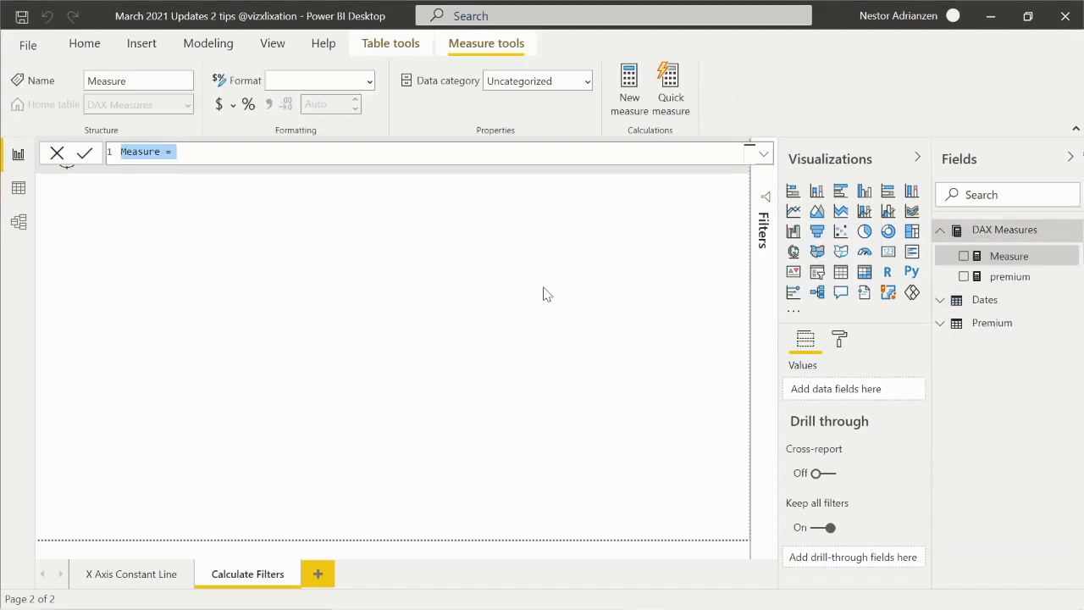
key("BackSpace")
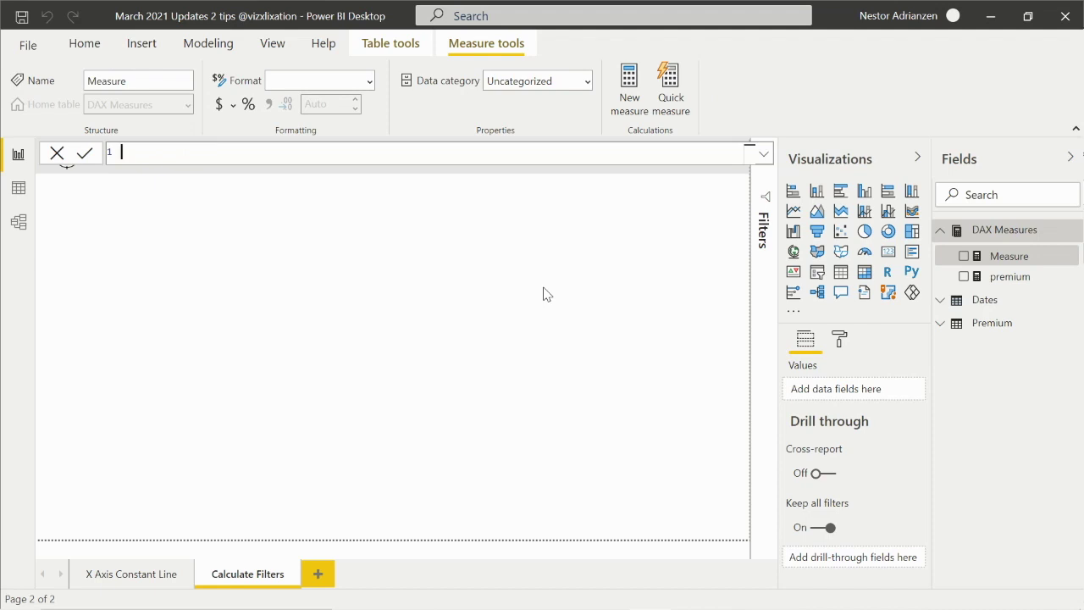
type("Premium Texas - XBOX =")
key("shift+Return")
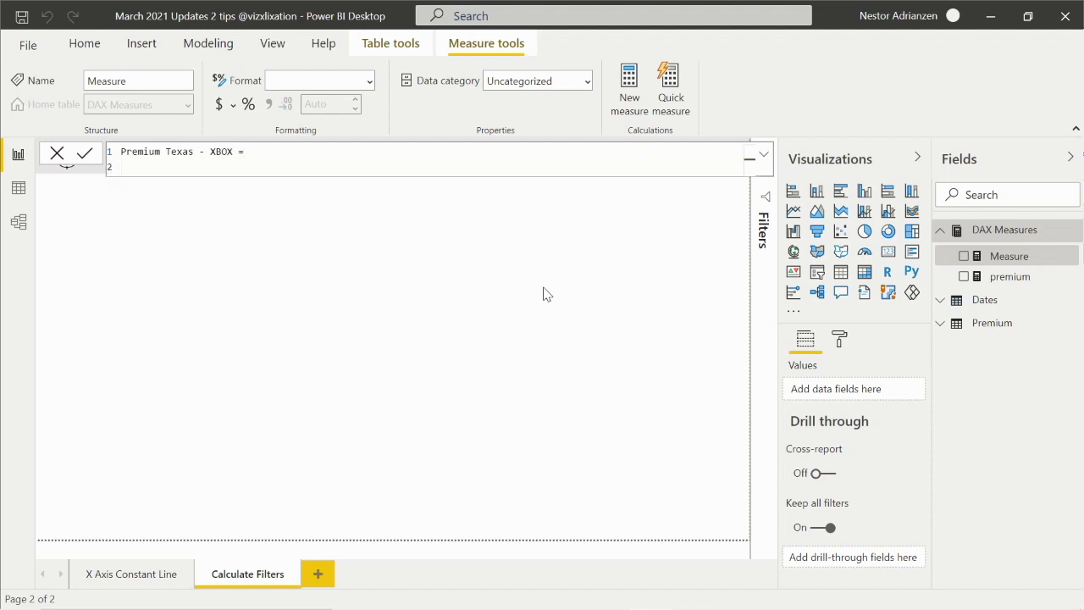
Step: Begin the formula with CALCULATE([premium], followed by a FILTER call
type("CALCULATE(")
key("shift+Return")
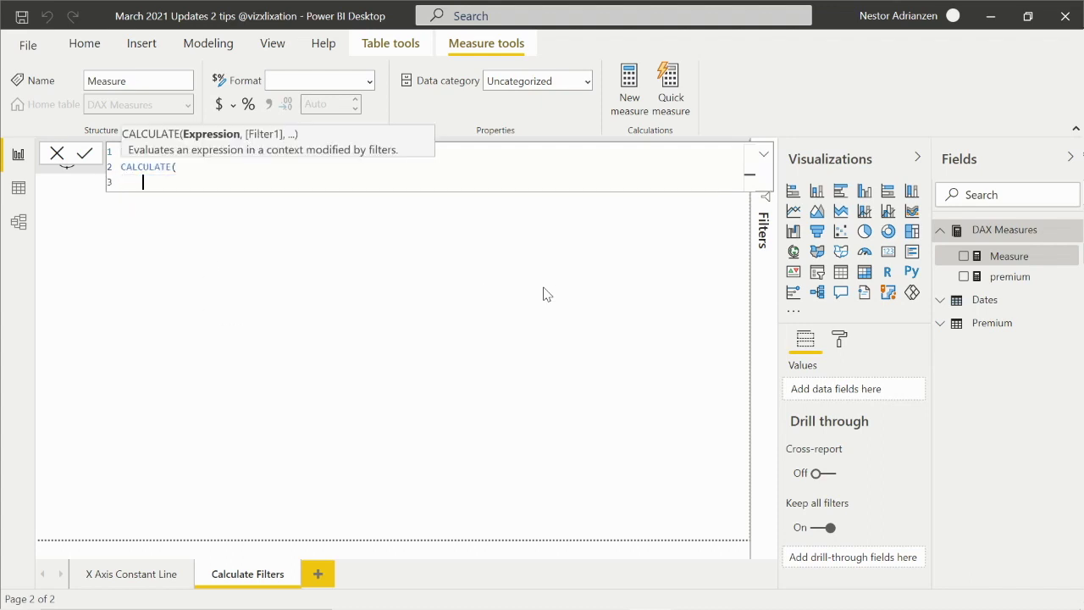
type("pre")
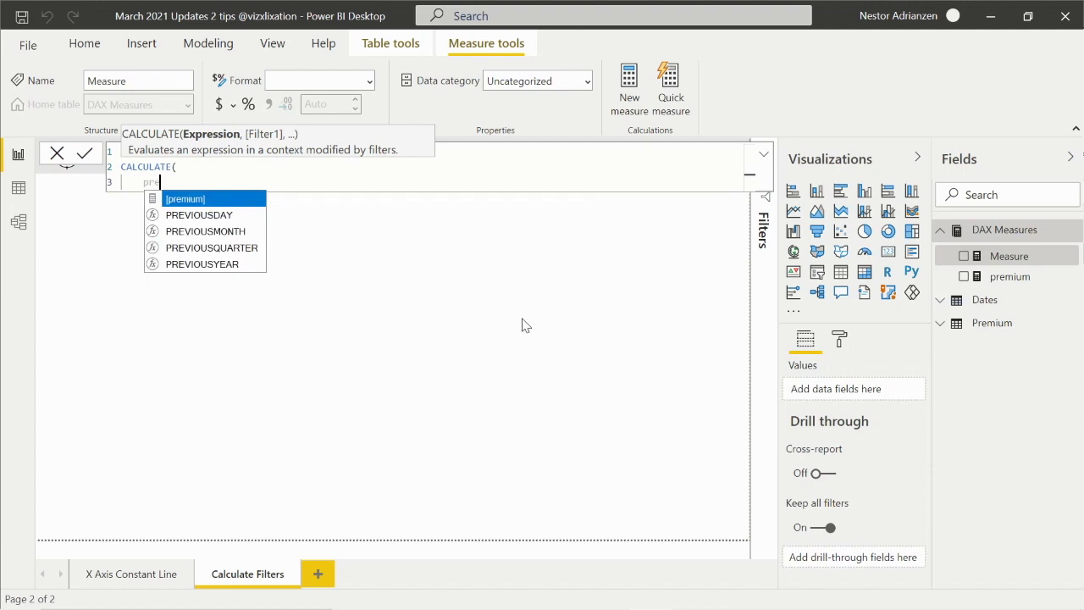
key("Tab")
type(",")
key("Return")
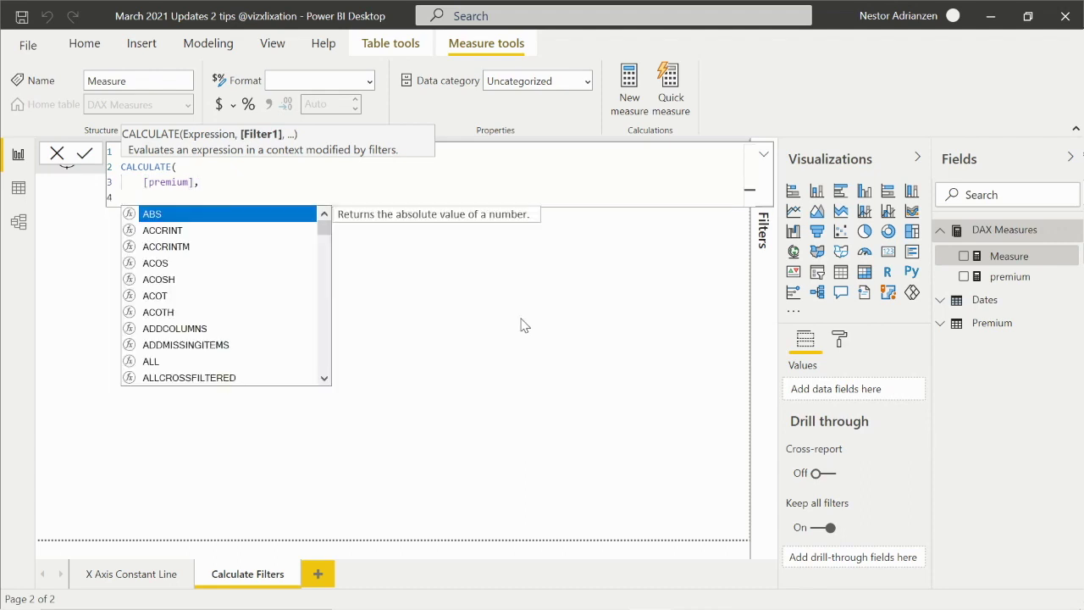
type("filter")
key("Tab")
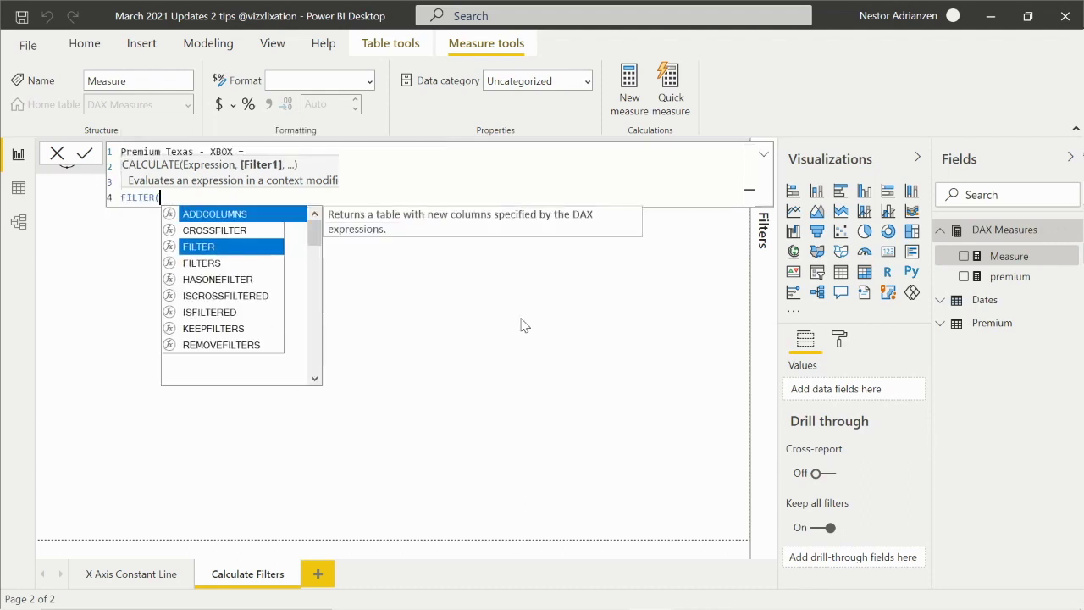
key("Left")
key("Left")
key("Left")
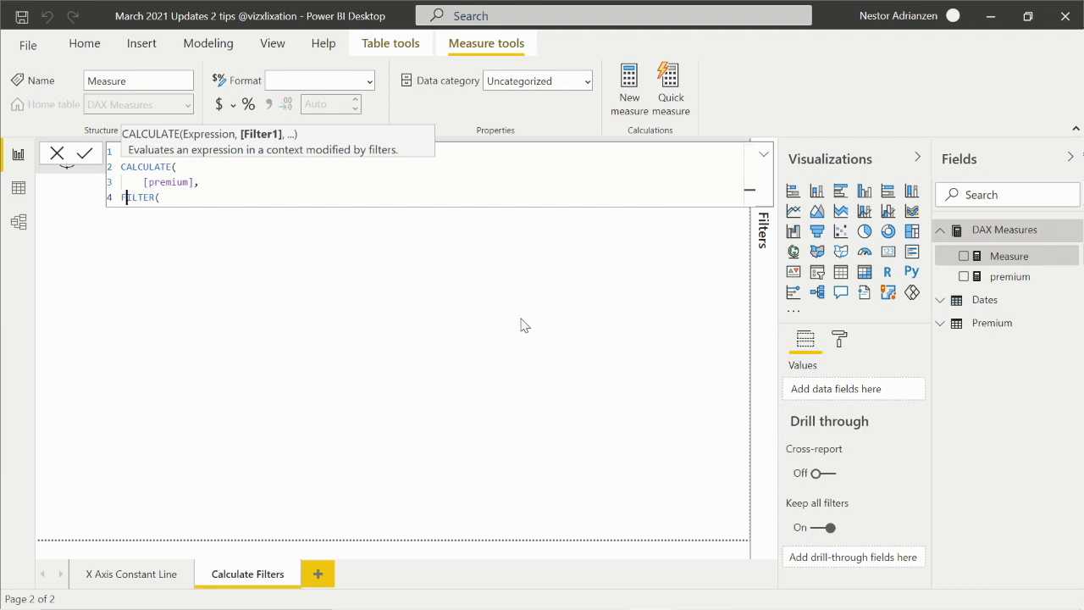
key("Tab")
key("End")
key("Return")
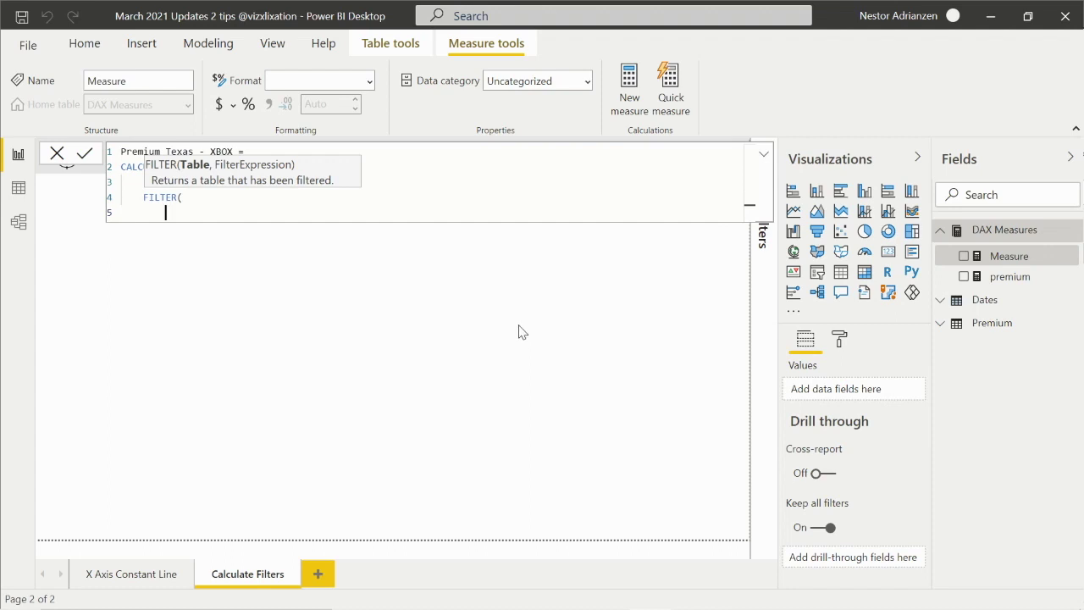
Step: Add ALL(Premium[City], Premium[Product Claimed]) as FILTER's table argument
type("ALL(")
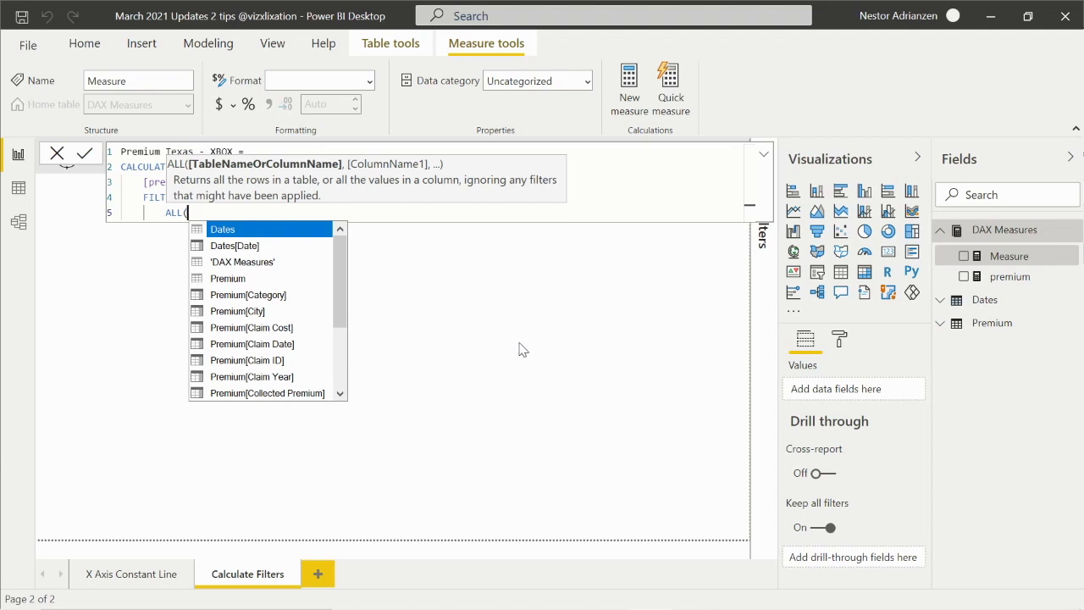
type("city")
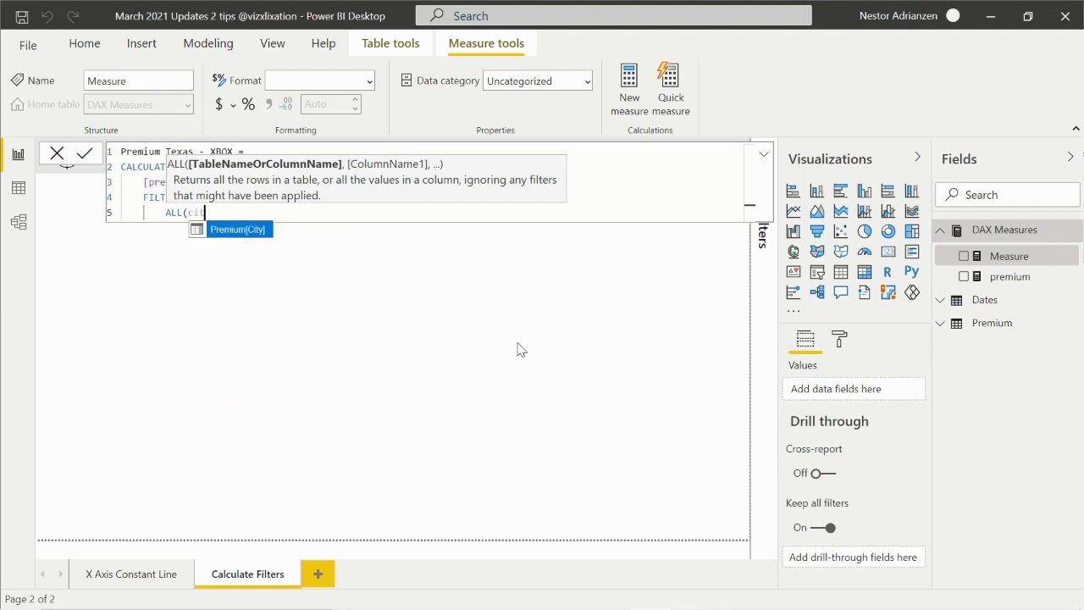
key("Tab")
type(",")
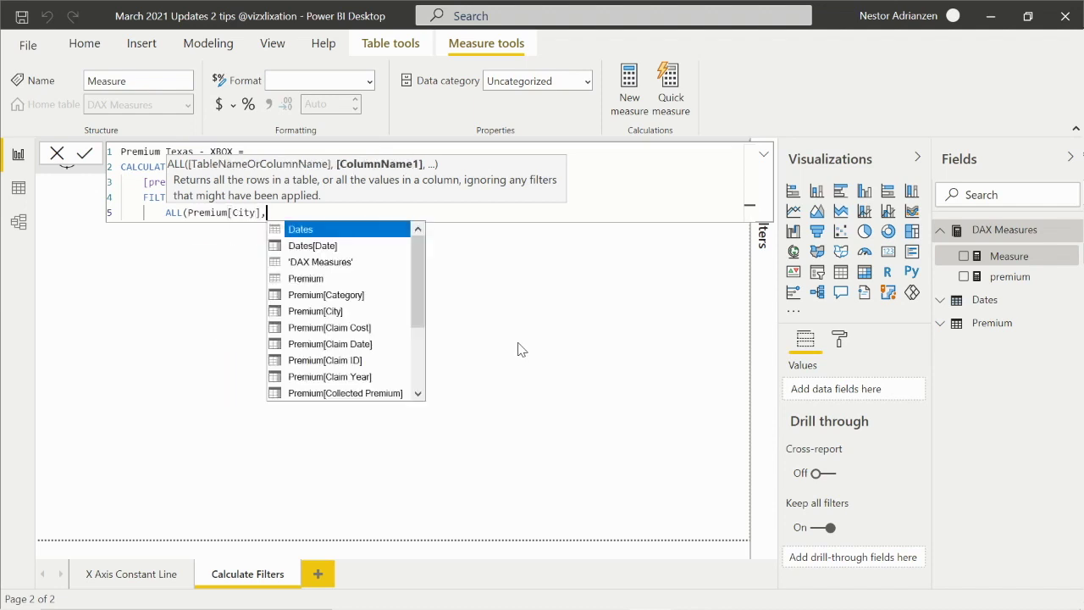
type("prod")
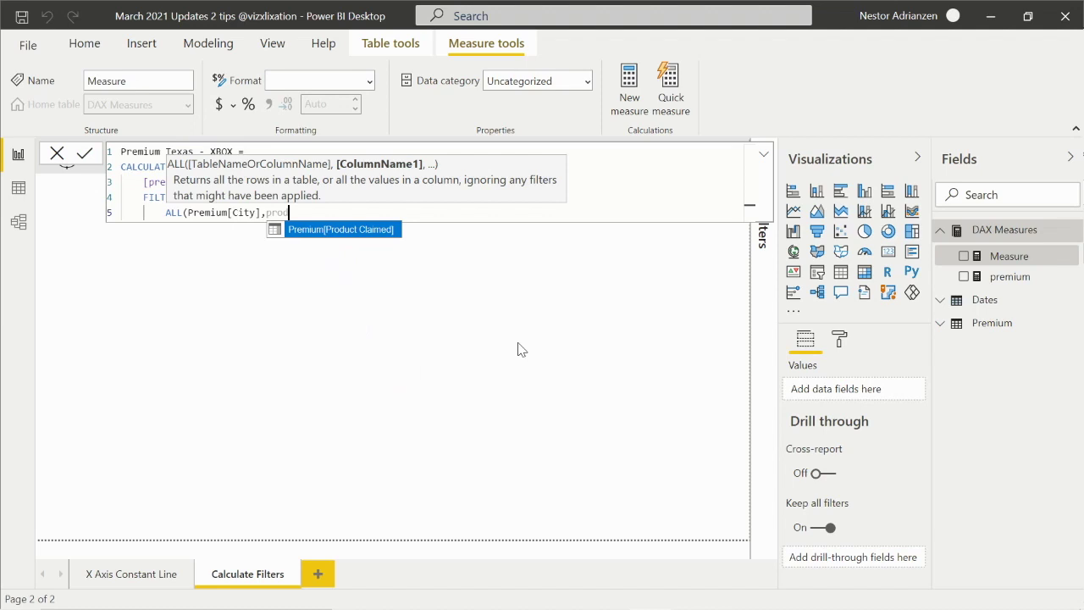
key("Tab")
type("),")
Step: Write the condition Premium[City] = "Texas" || Premium[Product Claimed] = "Xbox"
key("Return")
key("Tab")
type("city")
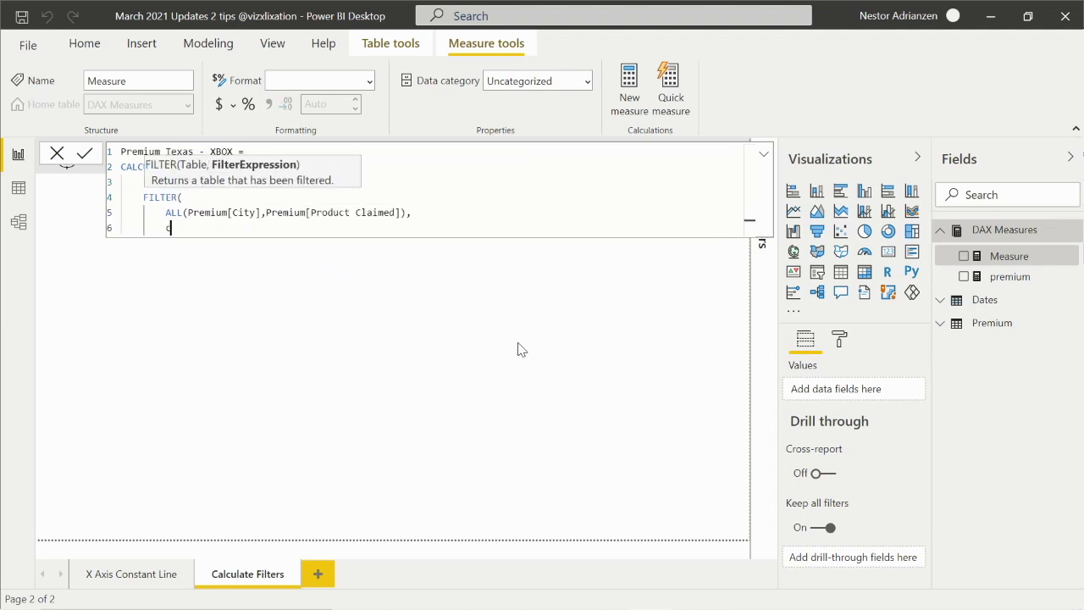
key("Tab")
type("= \"TEXA")
key("BackSpace")
key("BackSpace")
type("xas\"")
type("|| pro")
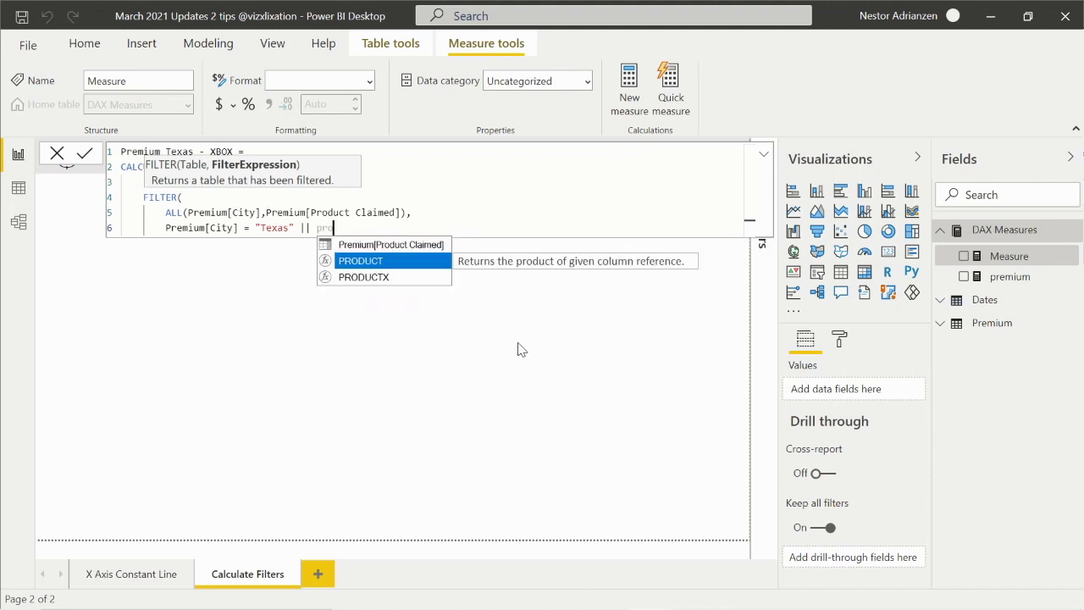
key("Up")
key("Tab")
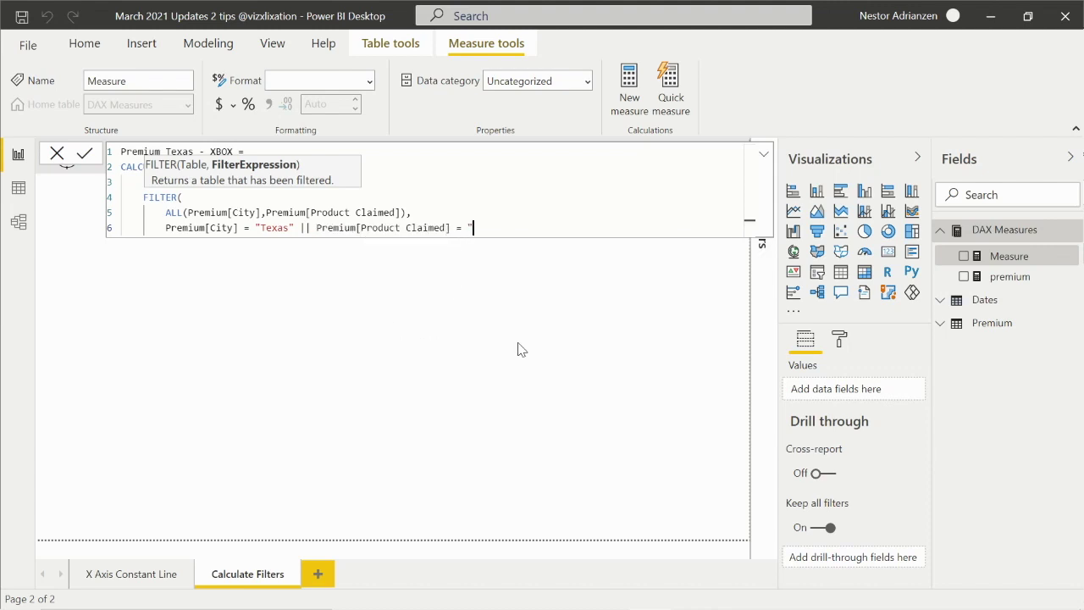
type("= \"Xbox\"")
Step: Close the FILTER and CALCULATE parentheses and commit the measure
key("Return")
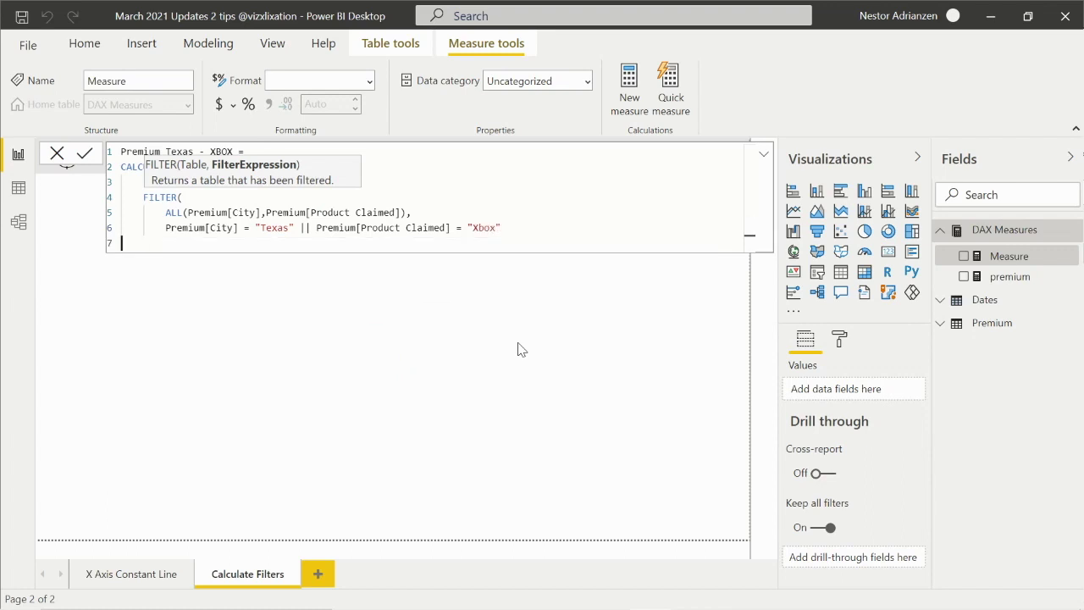
key("Tab")
type(")")
key("Return")
type(")")
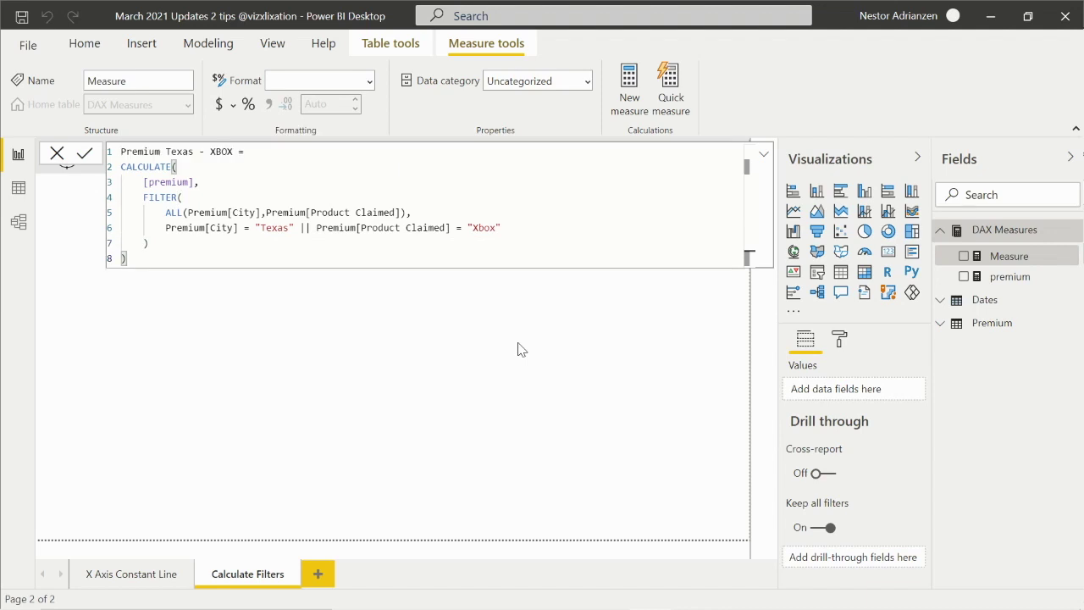
key("Return")
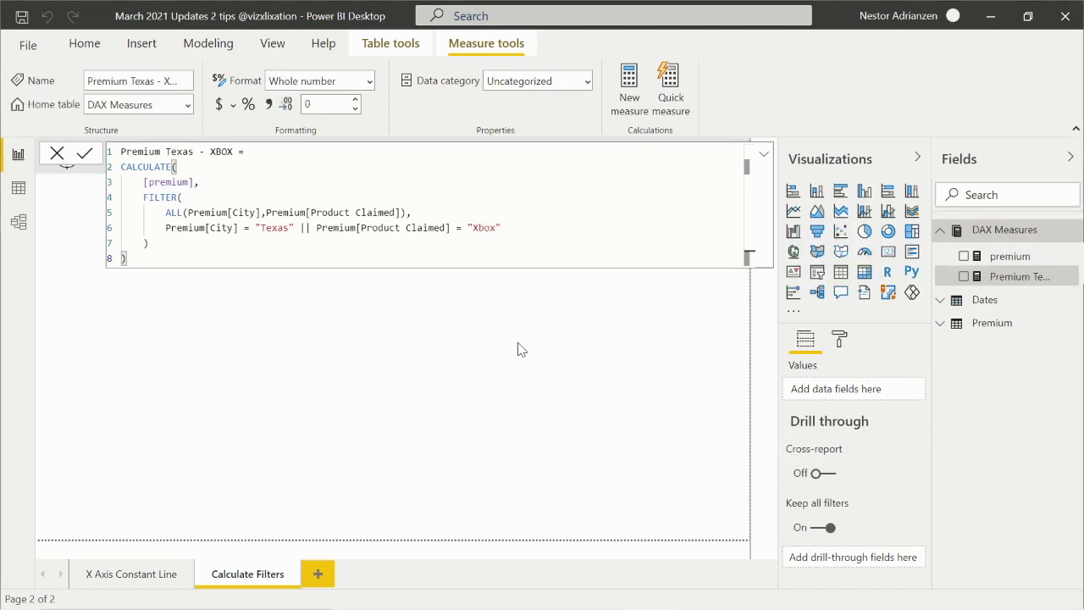
Step: Highlight FILTER, ALL and the City/Product Claimed parts to explain the formula
double_click(186, 199)
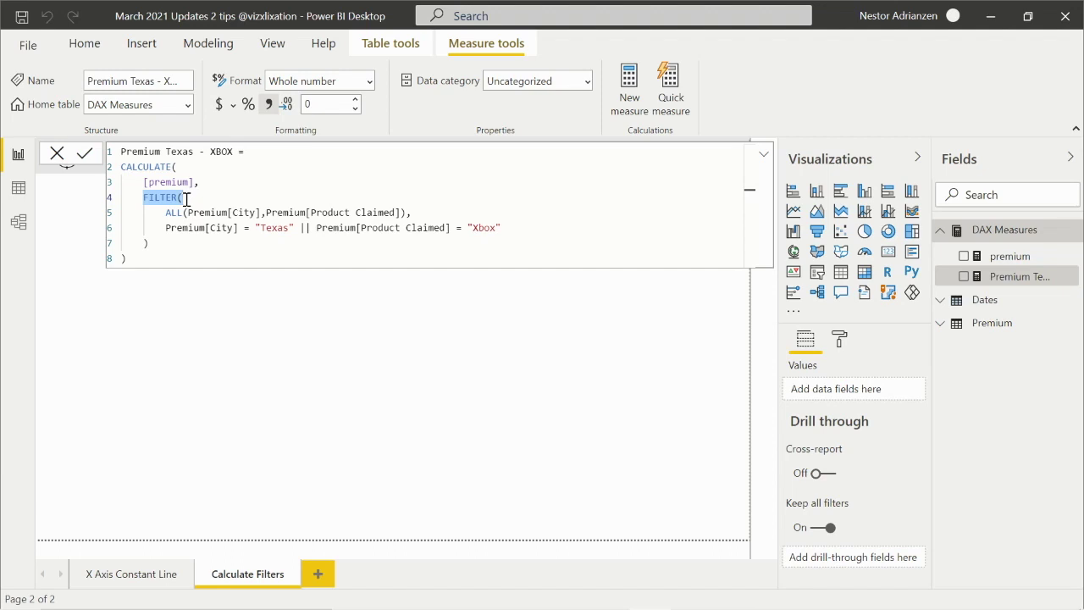
left_click(144, 200)
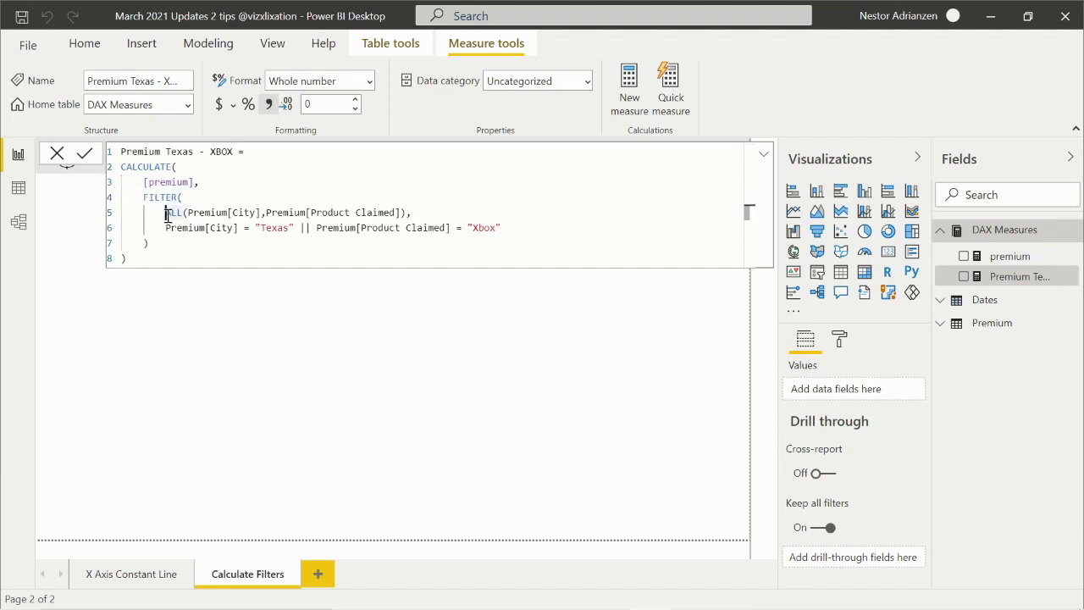
double_click(174, 212)
left_click(189, 244)
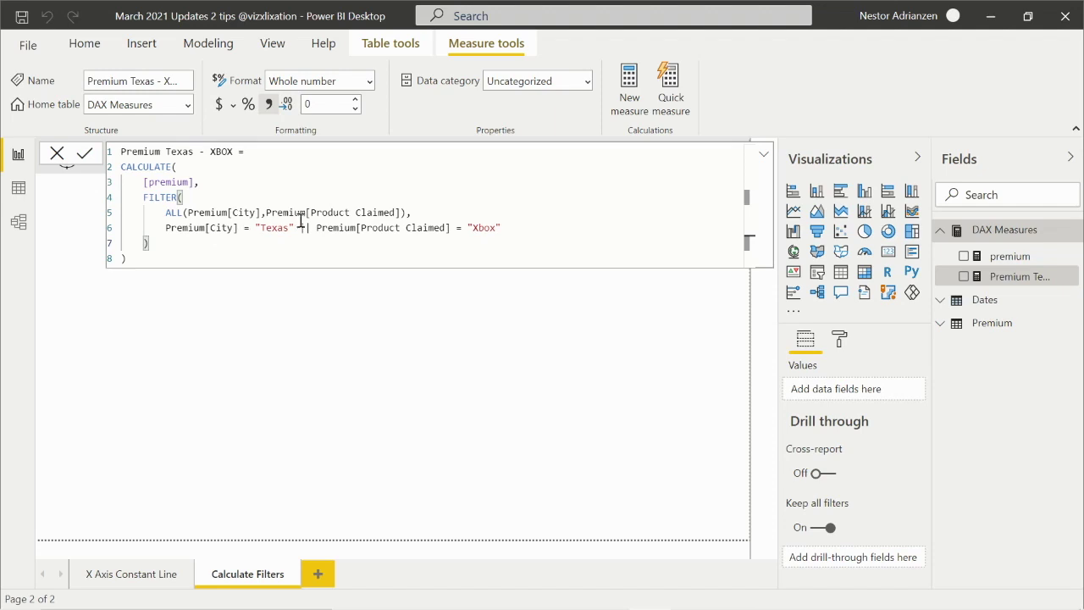
left_click_drag(306, 213, 310, 232)
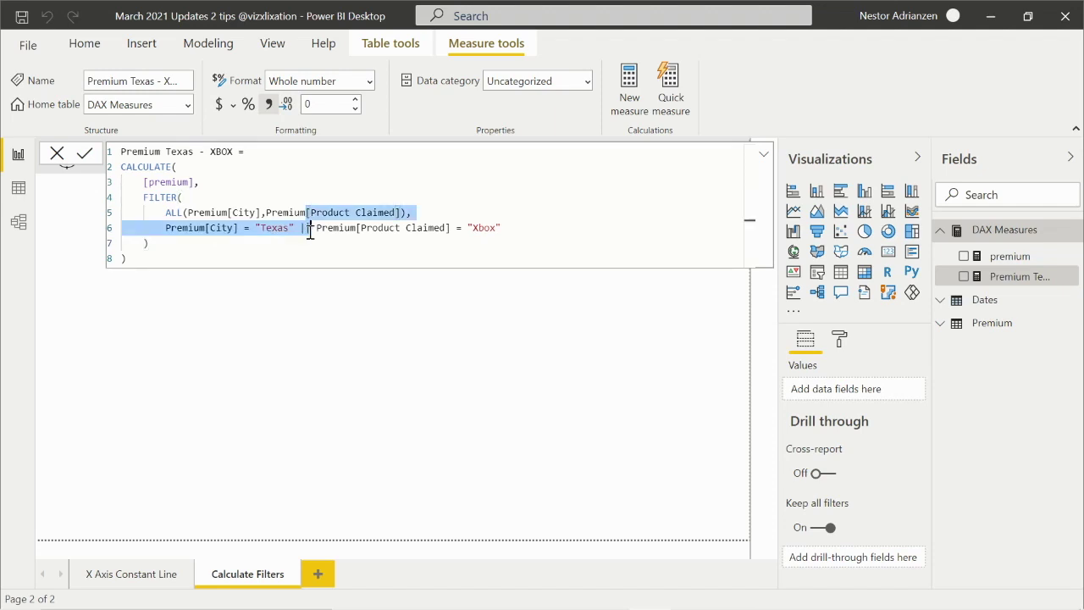
left_click(230, 251)
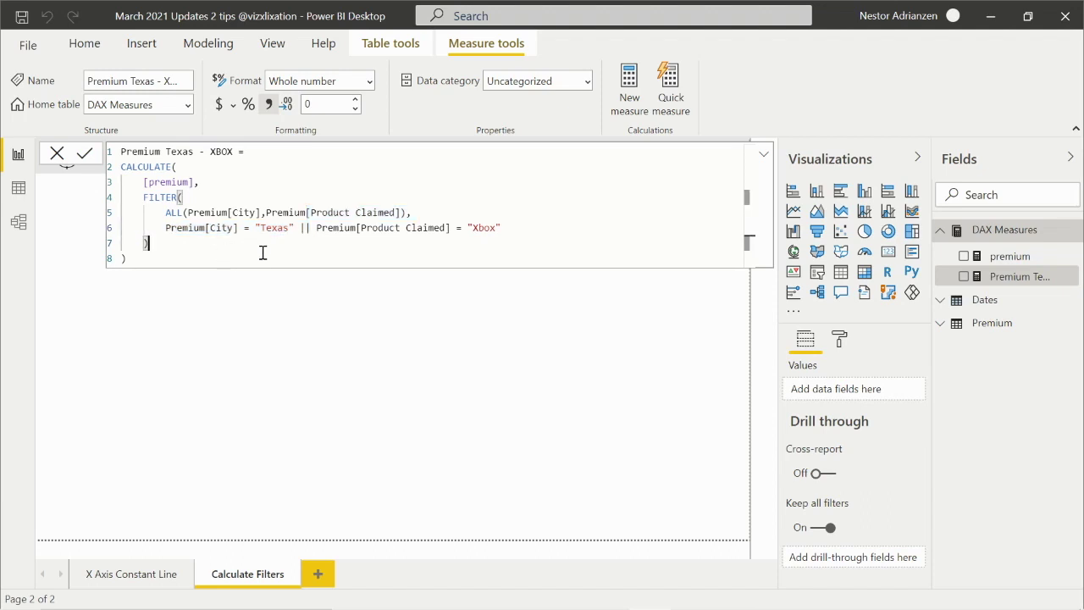
left_click_drag(144, 195, 179, 258)
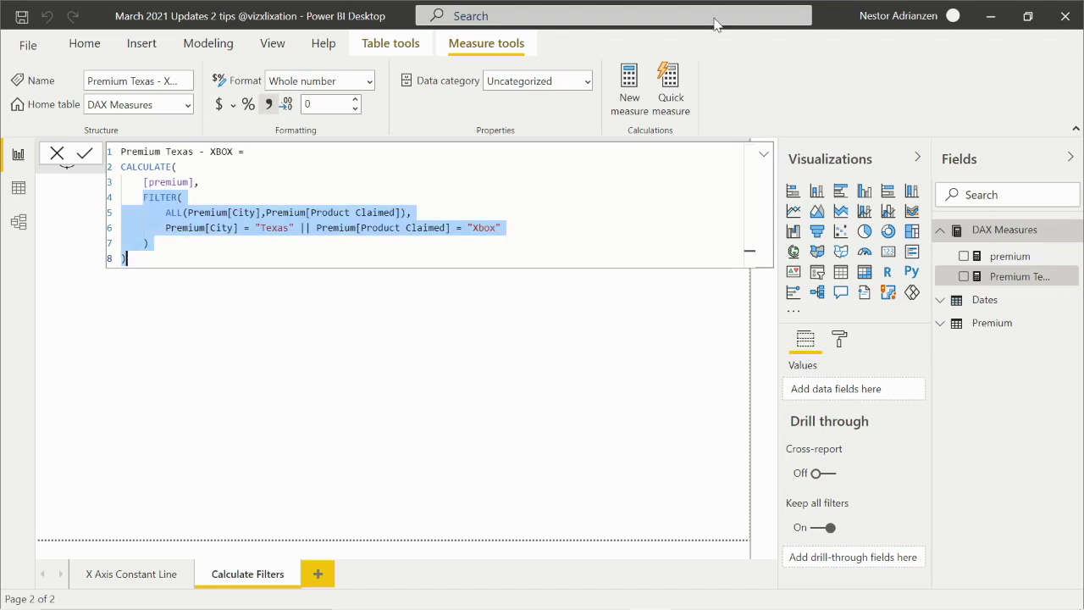
Step: Select and copy the entire Premium Texas - XBOX formula
left_click(764, 159)
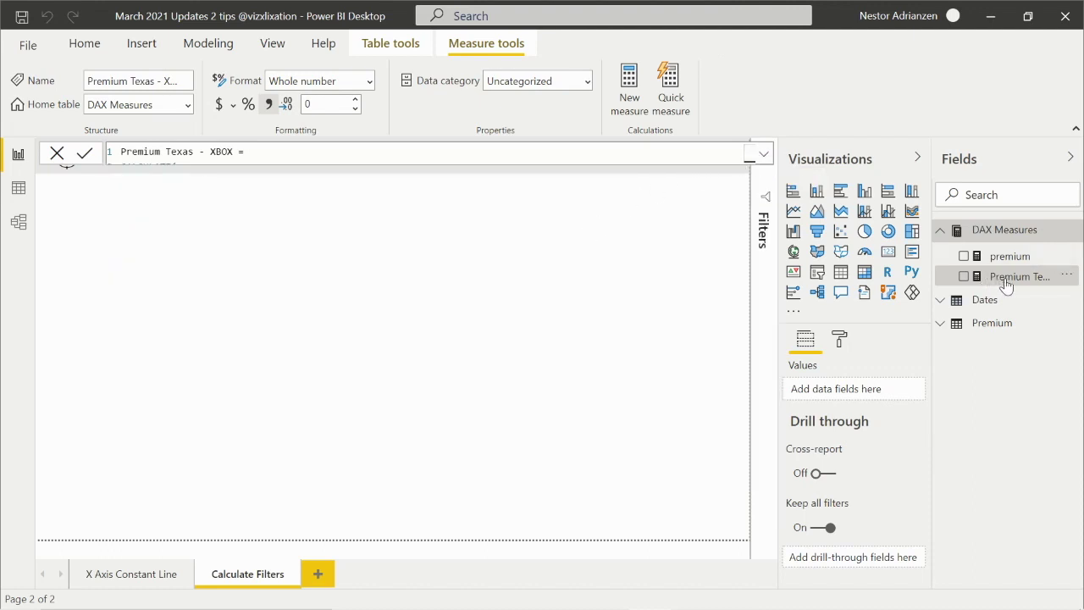
left_click(765, 161)
left_click(431, 258)
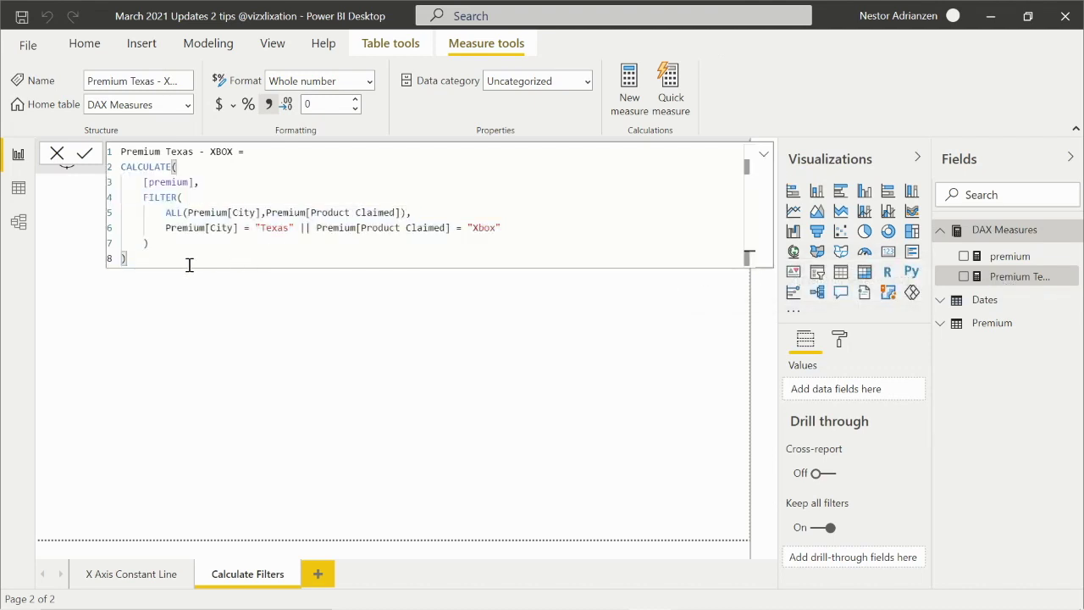
key("ctrl+a")
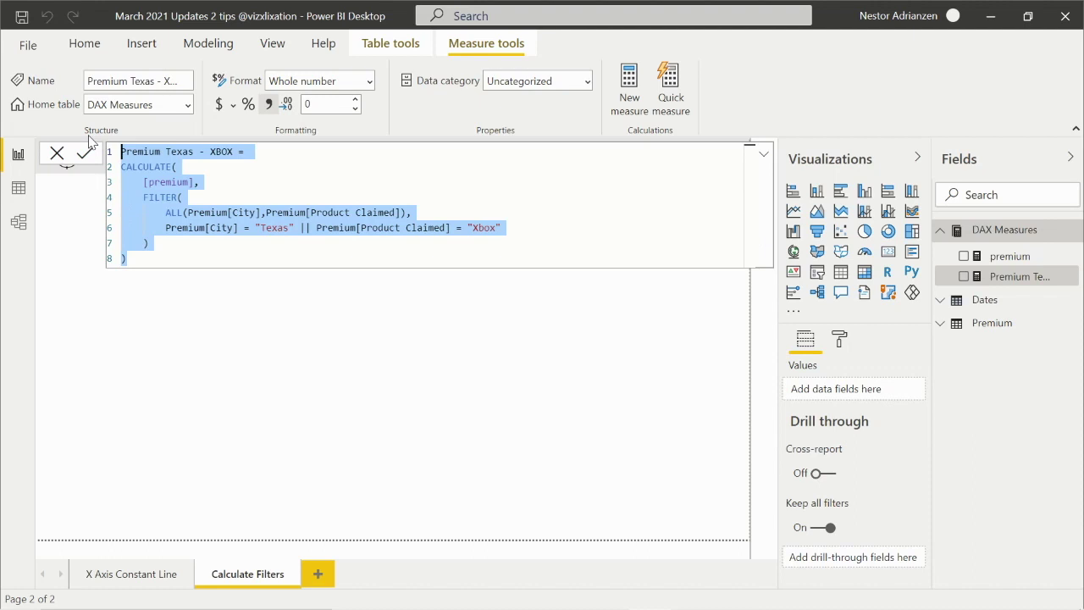
Step: Create a new measure from the copied formula, named 'Premium Texas - XBOX 2'
right_click(995, 229)
left_click(983, 249)
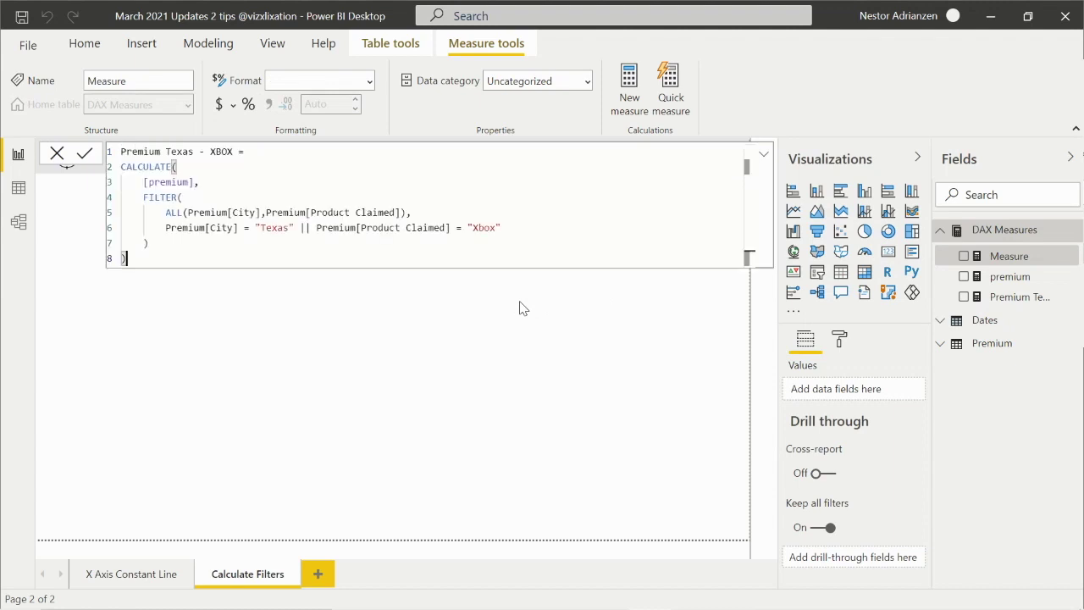
left_click(242, 151)
type("2")
Step: Delete the FILTER and ALL lines and the extra parenthesis, then commit the measure
left_click_drag(430, 210, 109, 203)
key("Delete")
key("Delete")
key("Escape")
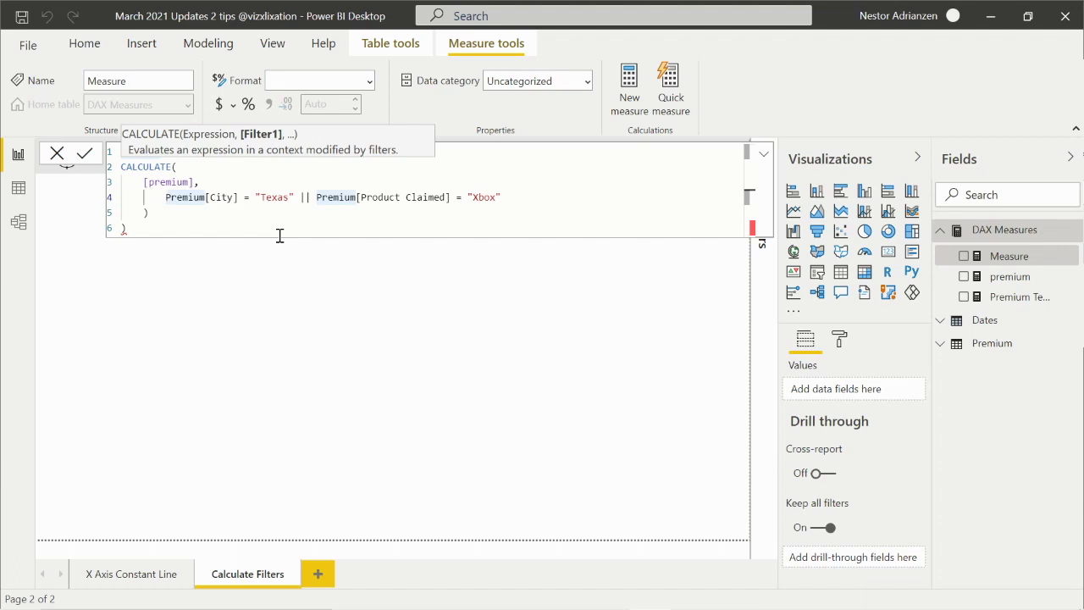
key("BackSpace")
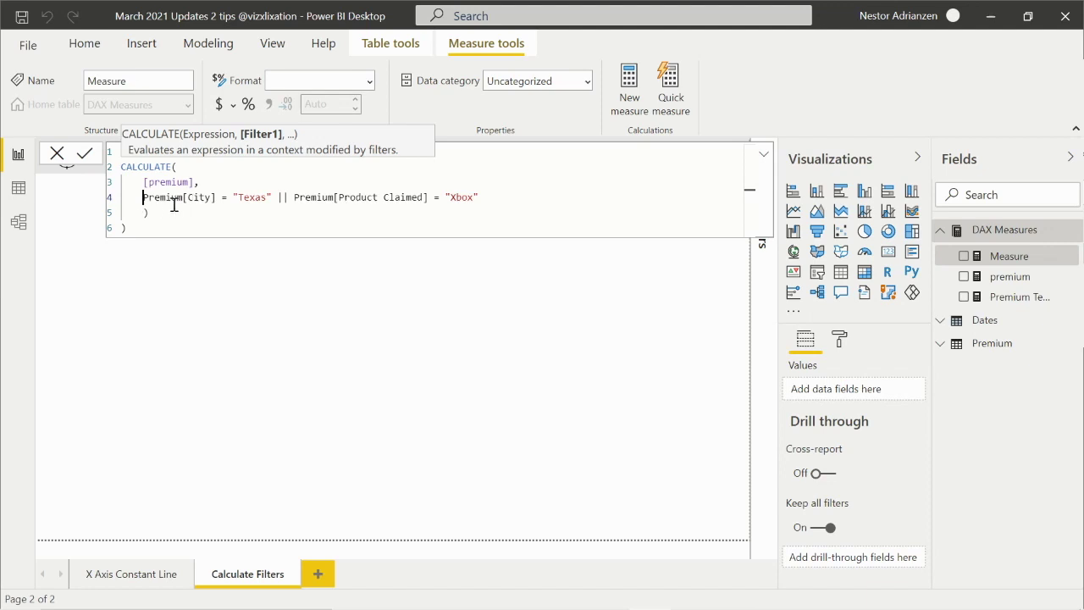
left_click(494, 192, "shift")
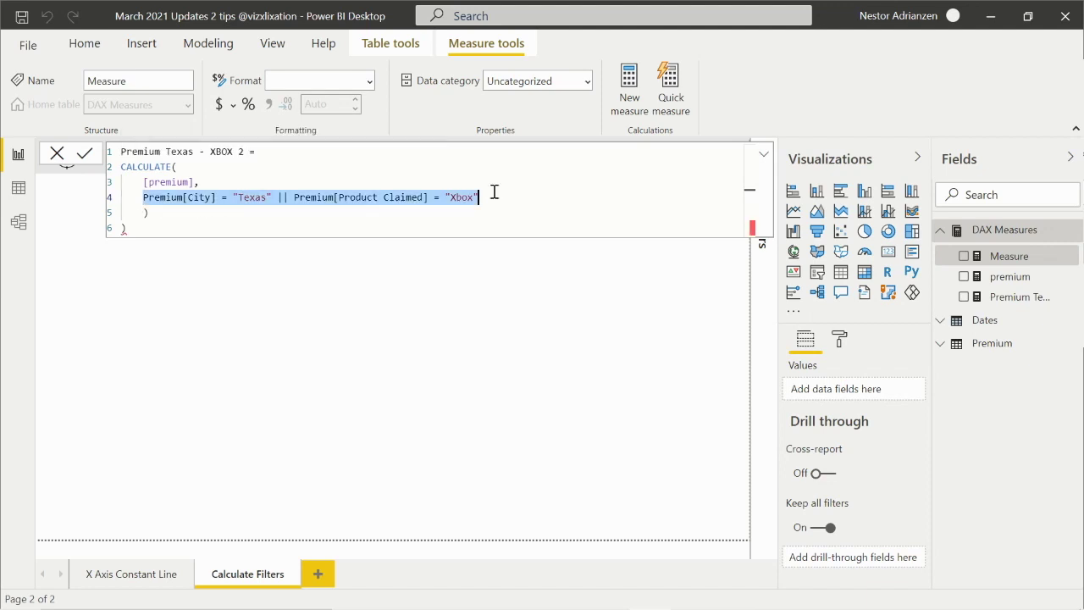
left_click(272, 196)
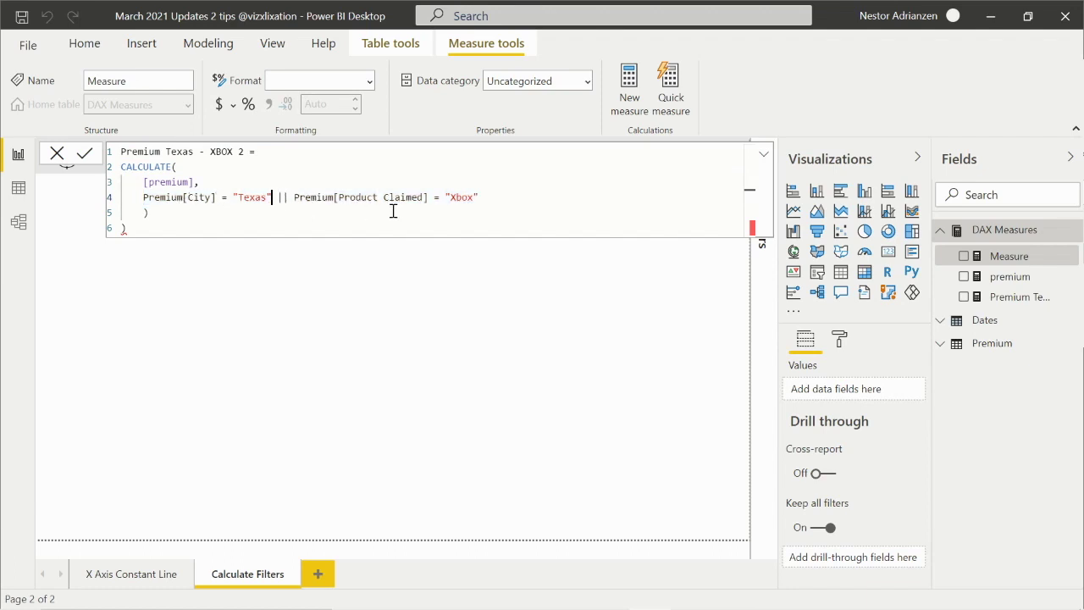
left_click(161, 227)
key("BackSpace")
key("BackSpace")
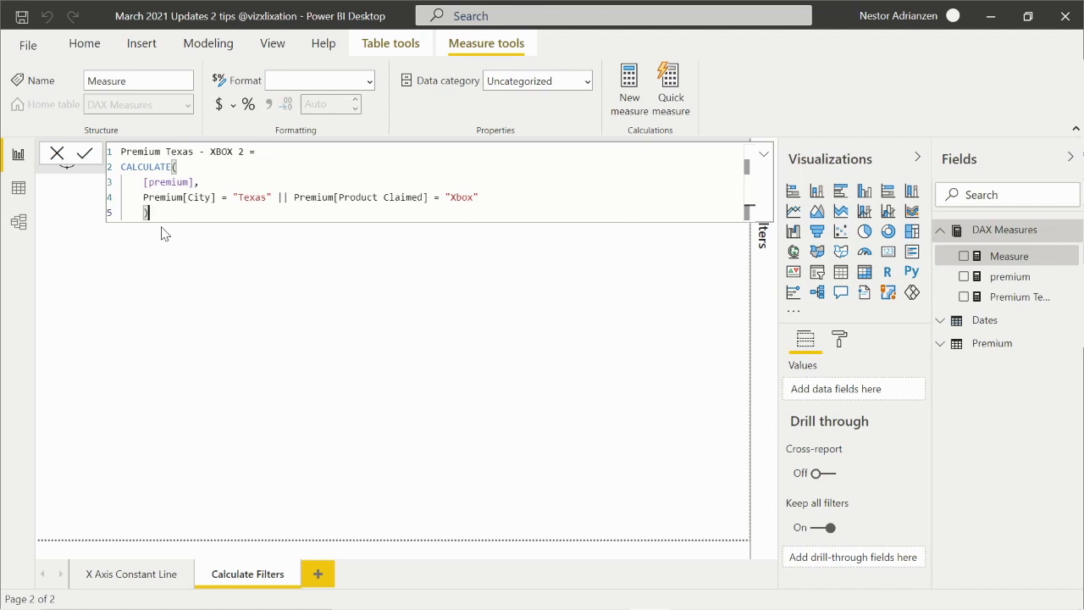
key("Return")
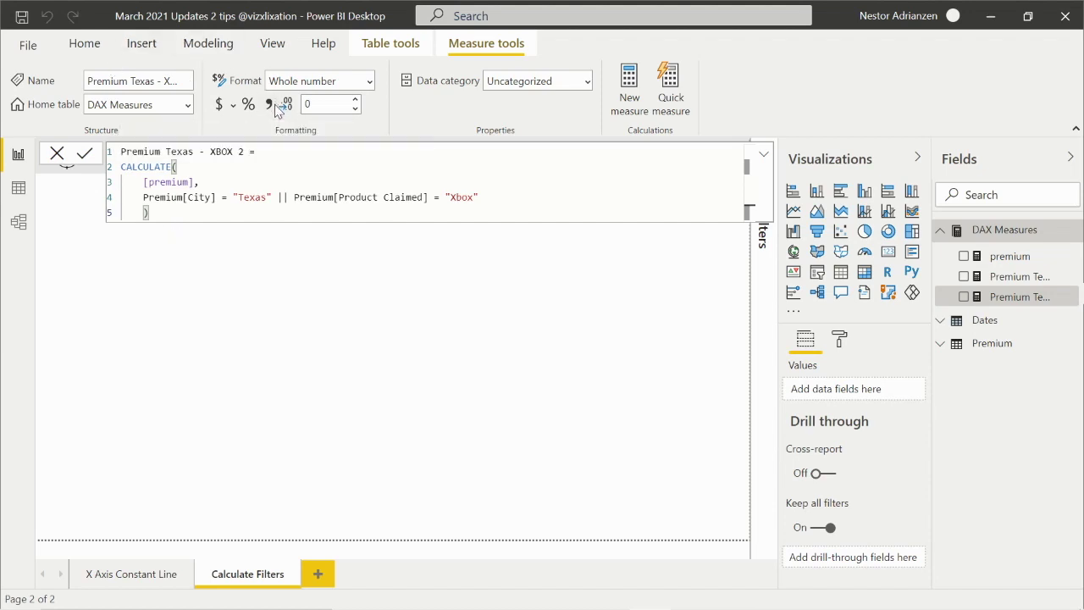
left_click(765, 157)
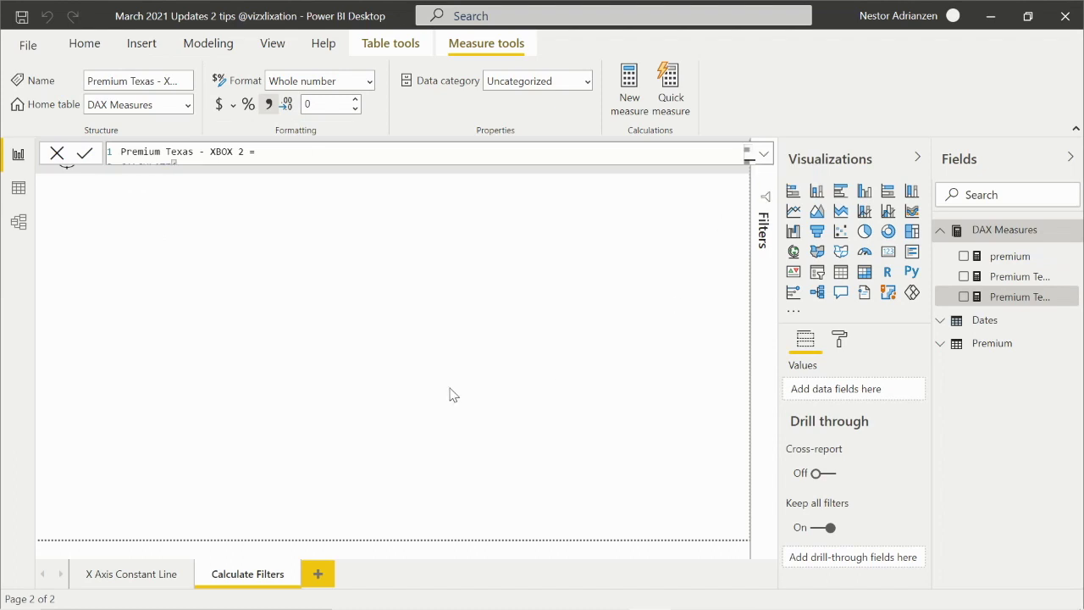
Step: Add a card showing Premium Texas - XBOX (31K), narrowed and positioned on the page
left_click(310, 310)
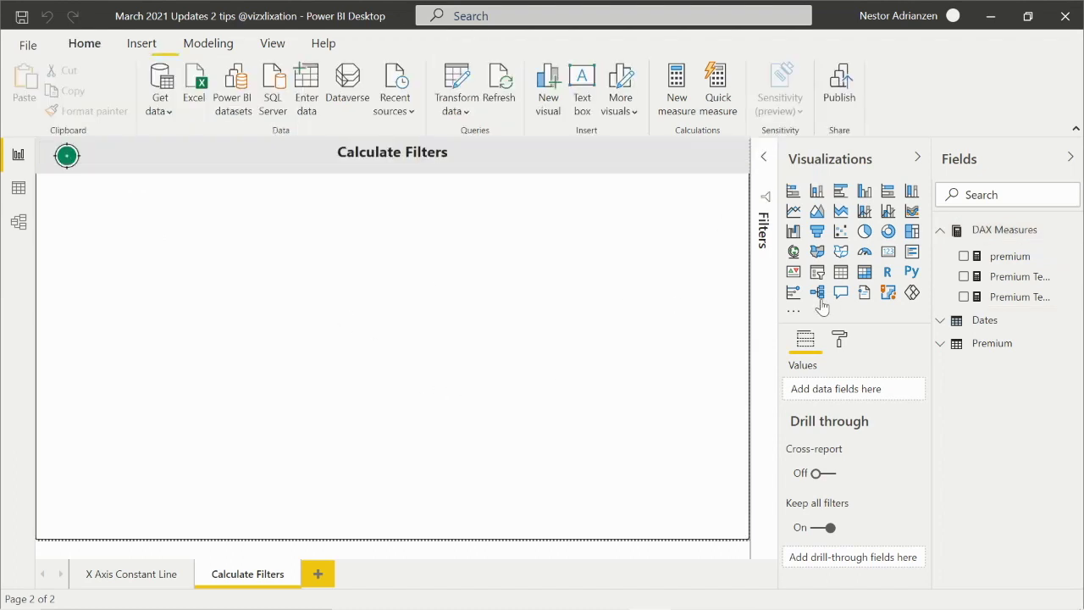
left_click(888, 252)
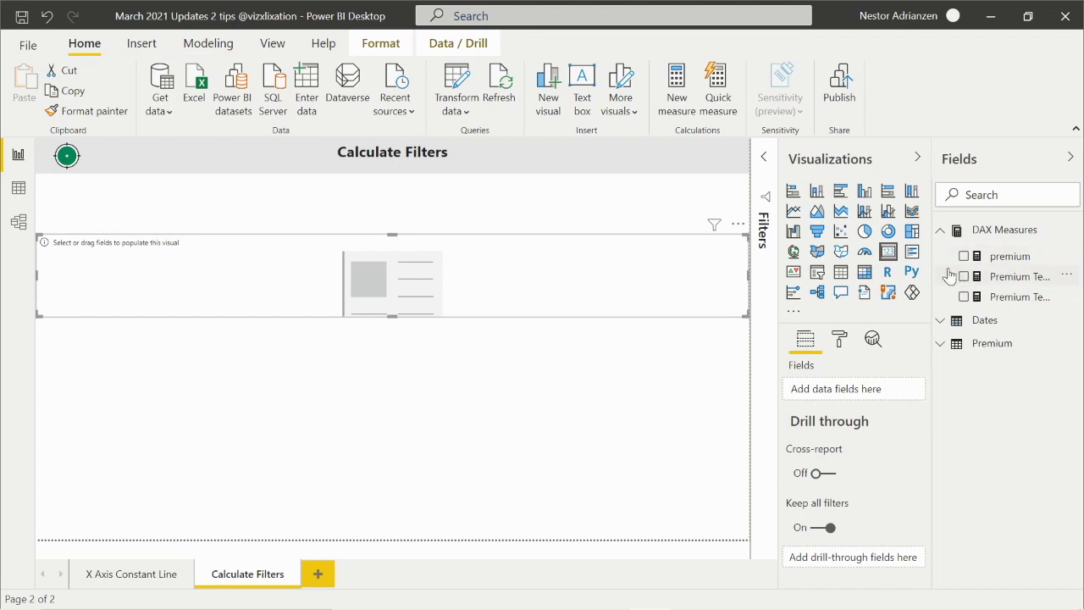
left_click_drag(932, 273, 858, 278)
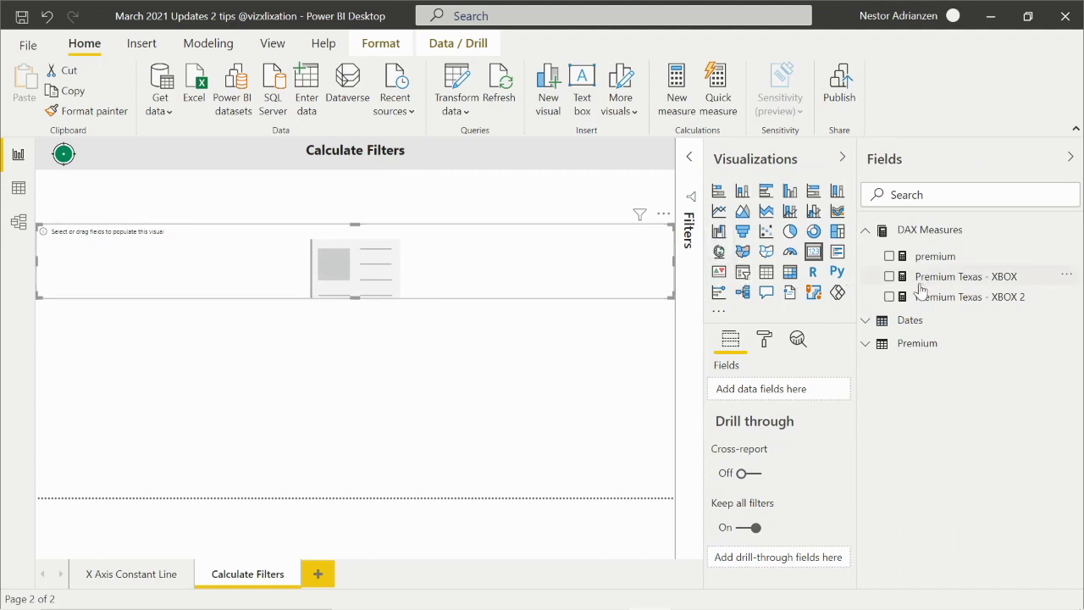
left_click(890, 276)
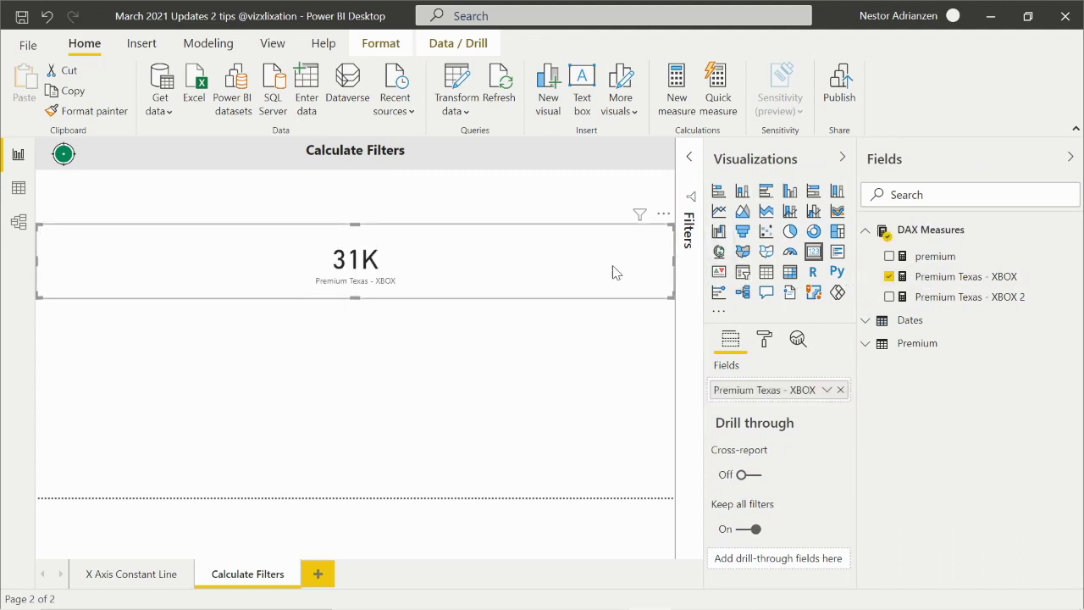
left_click_drag(672, 257, 161, 275)
left_click_drag(97, 259, 216, 268)
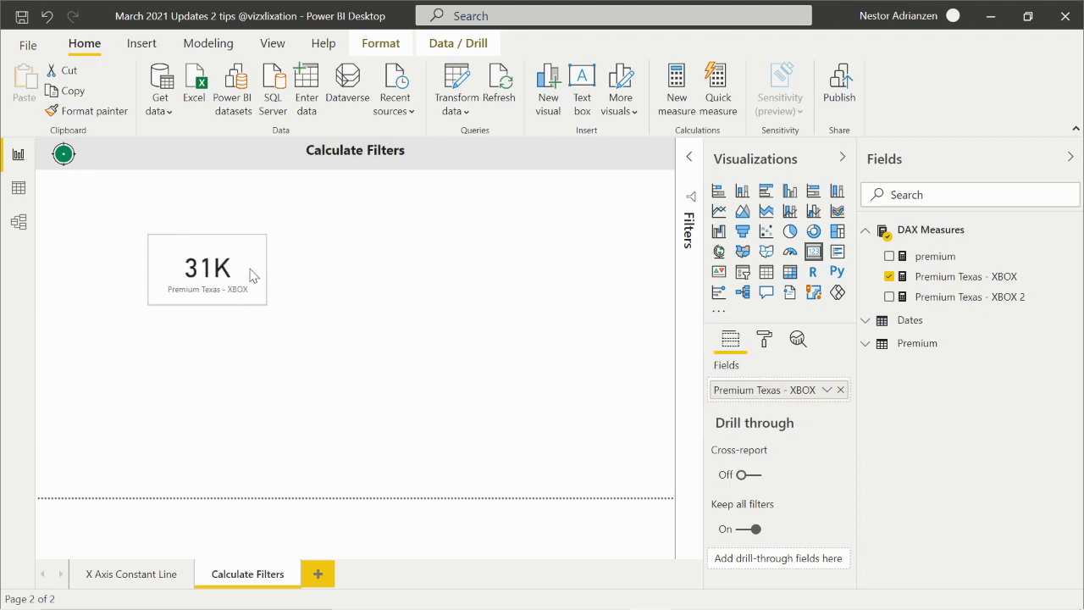
Step: Turn on the shadow for the 31K card
left_click(762, 340)
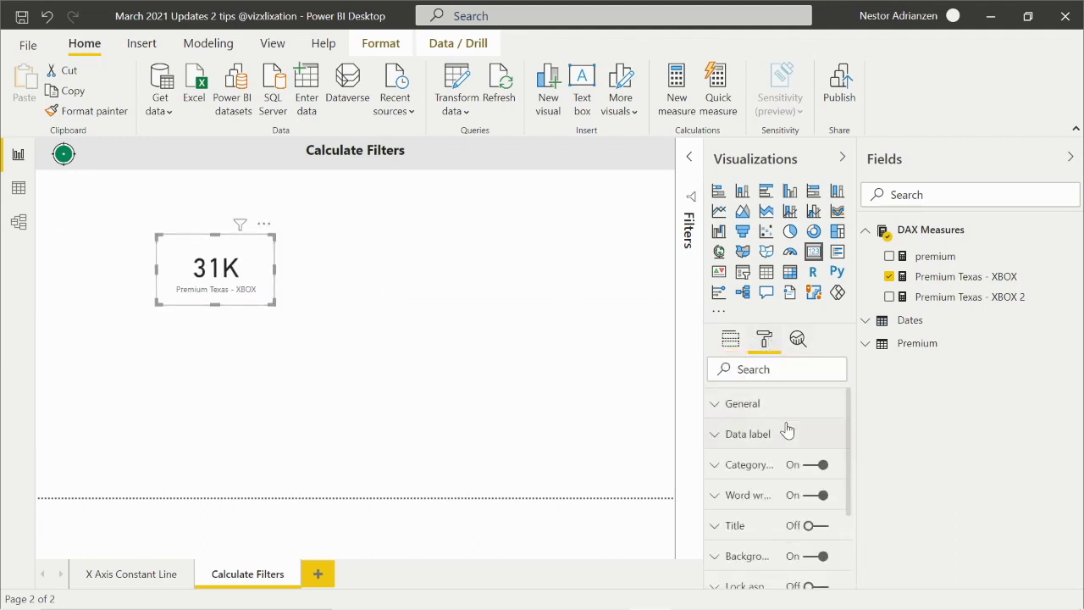
scroll(758, 407, "down", 3)
left_click(815, 518)
left_click(387, 310)
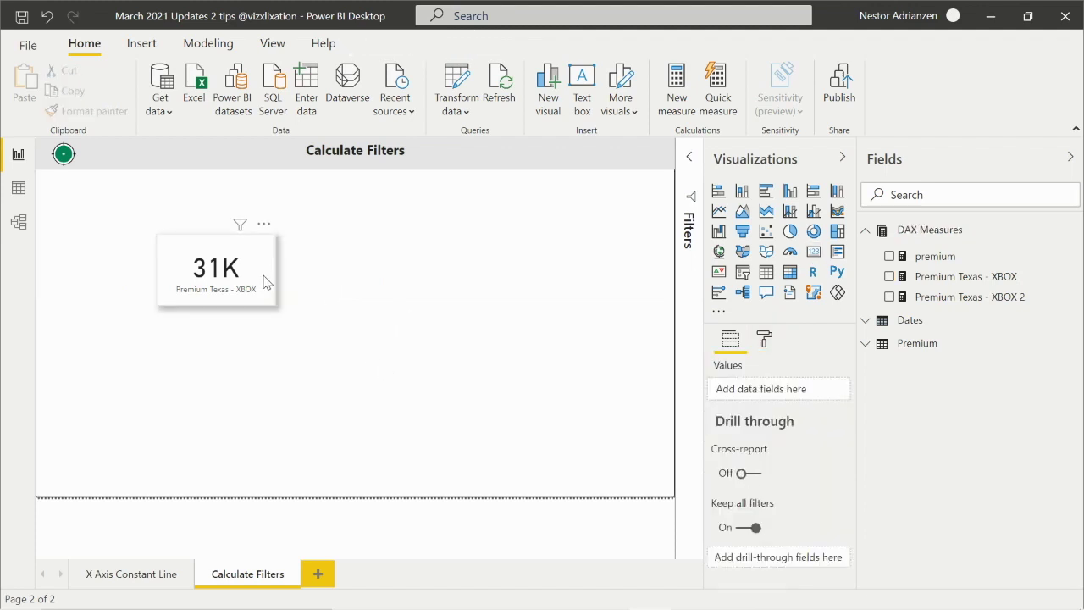
left_click(265, 281)
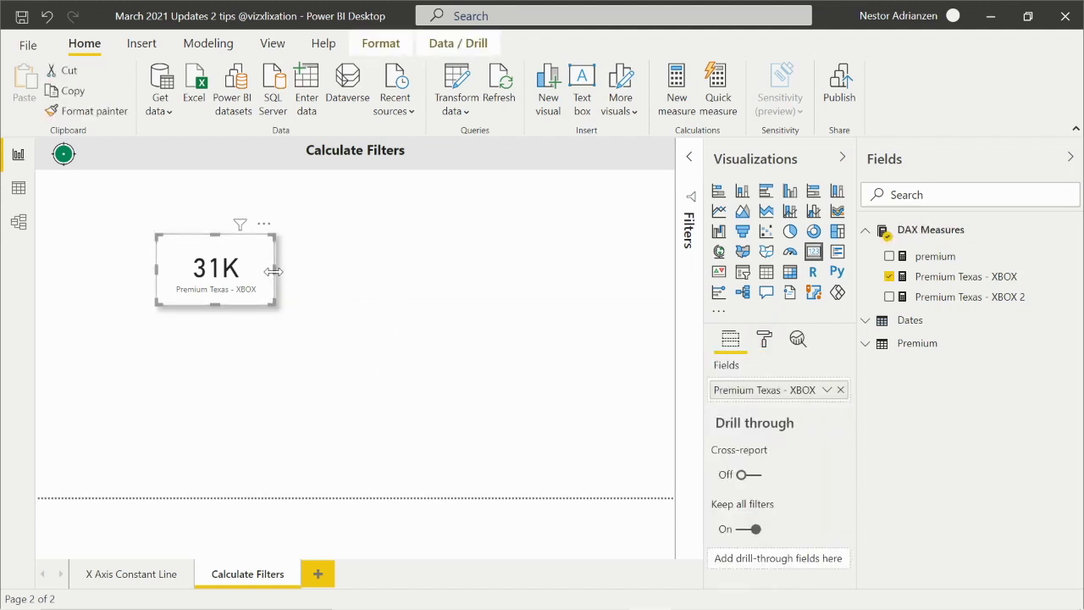
Step: Duplicate the card beside the first and switch its field to Premium Texas - XBOX 2
key("ctrl+c")
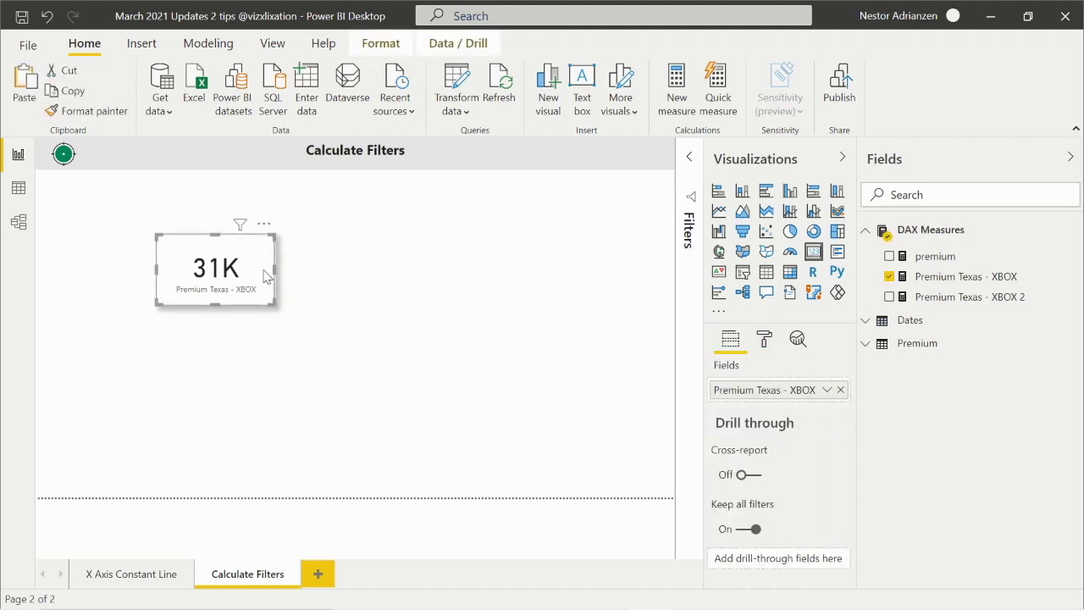
key("ctrl+v")
left_click_drag(244, 273, 418, 278)
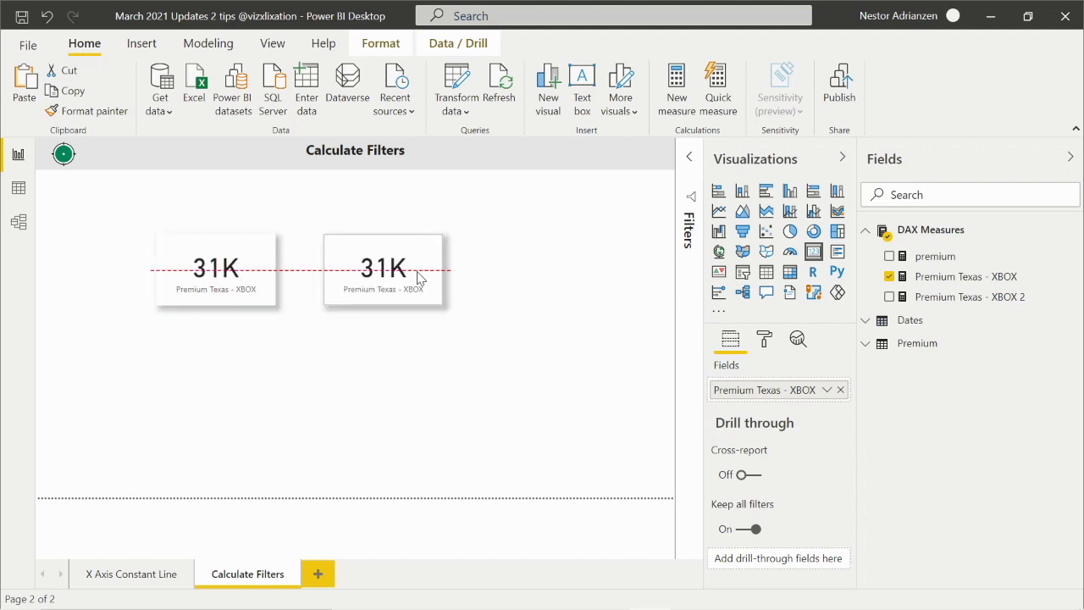
left_click(888, 276)
left_click(889, 297)
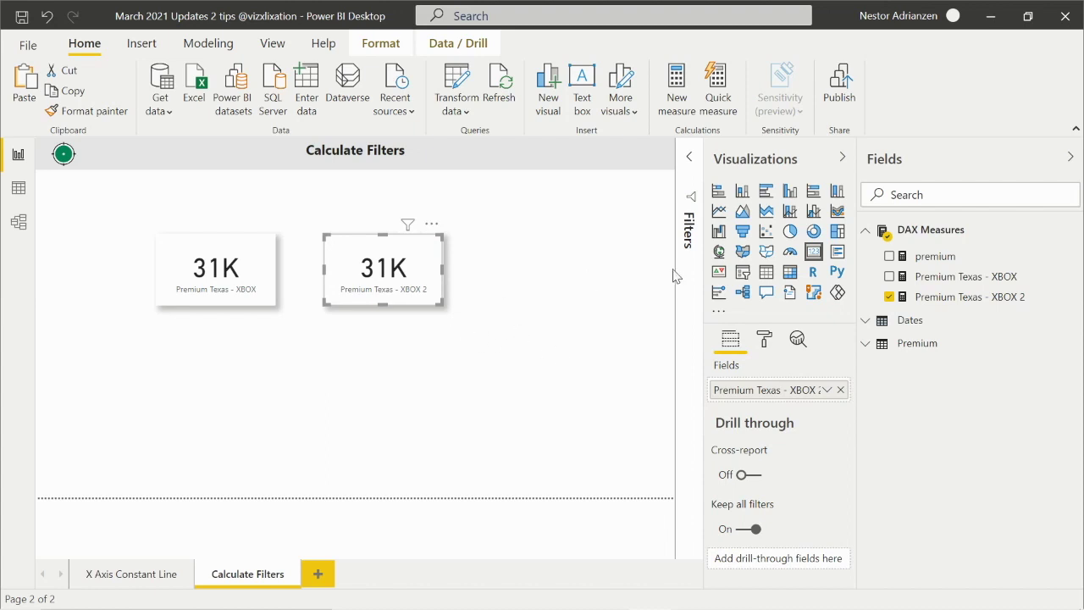
Step: Review the full FILTER/ALL formula of the Premium Texas - XBOX measure
left_click(976, 285)
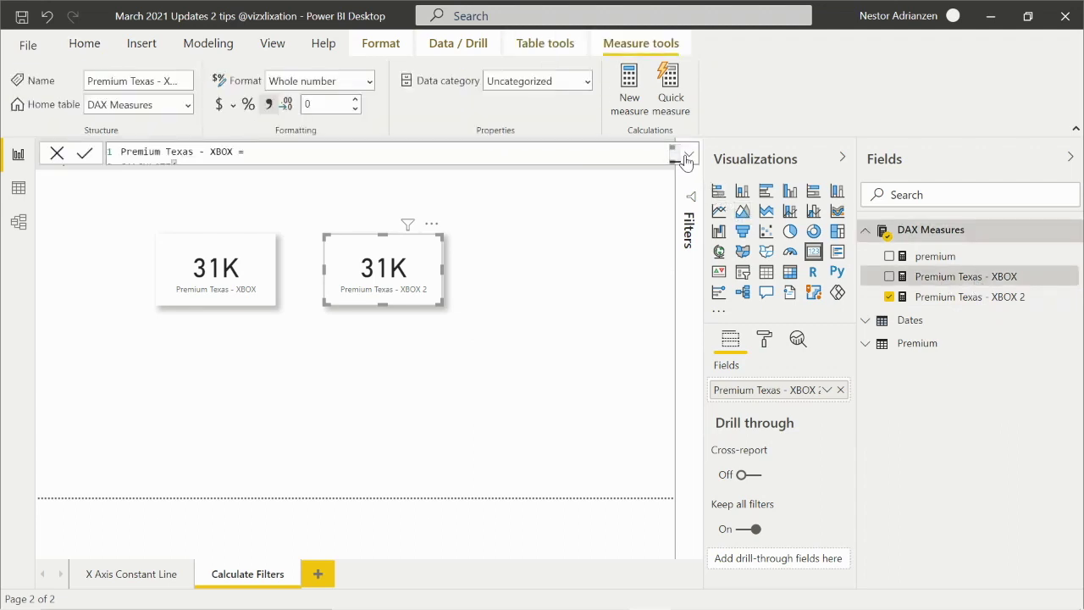
left_click(688, 155)
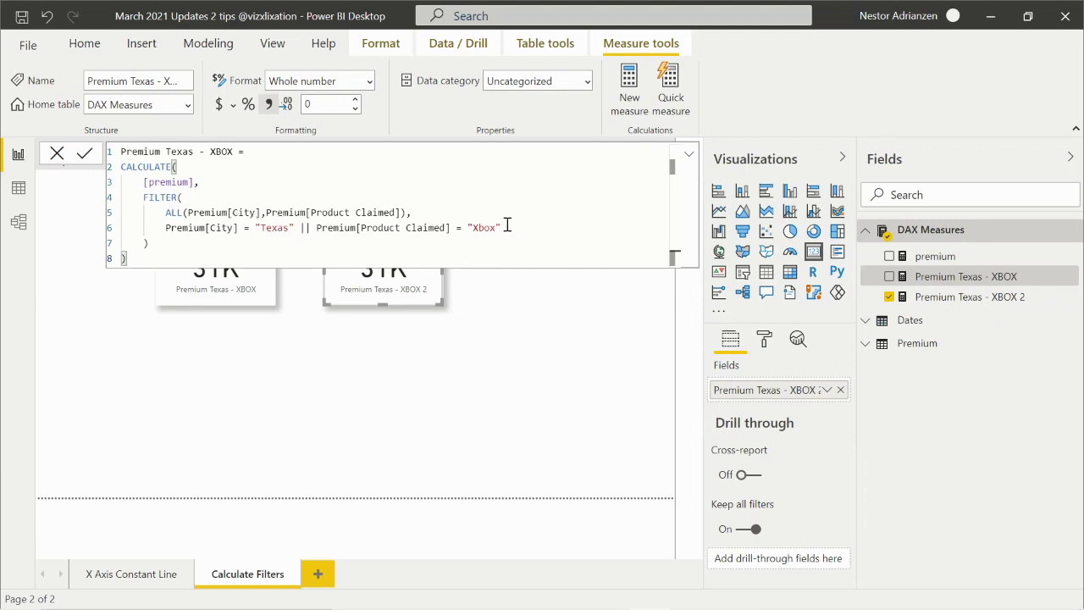
left_click(690, 156)
Step: Review the simplified CALCULATE formula of Premium Texas - XBOX 2, with City "Texas" or Product Claimed "Xbox"
left_click(691, 156)
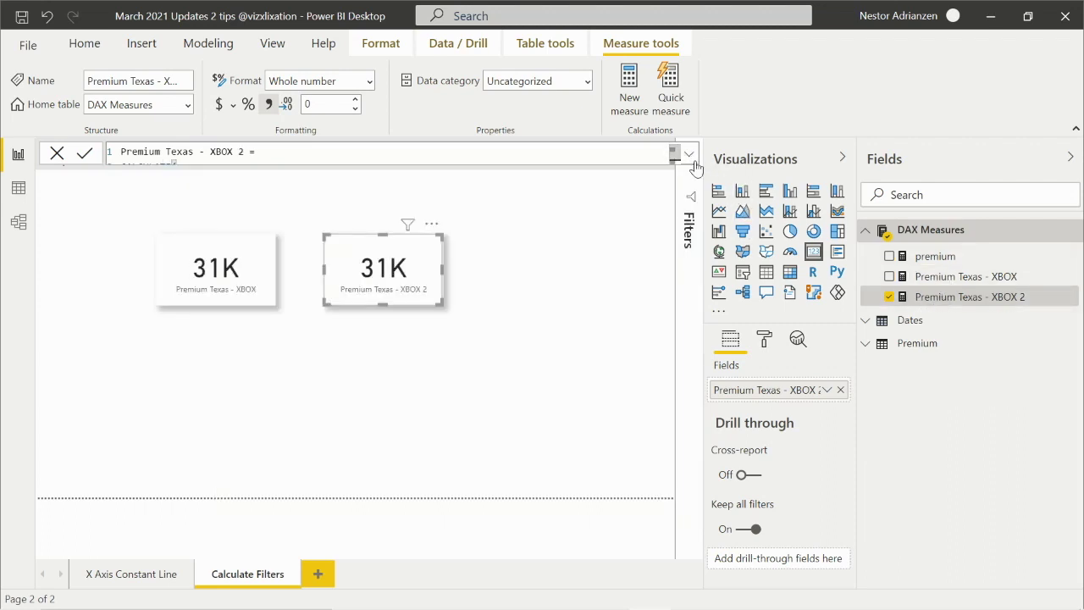
left_click(689, 155)
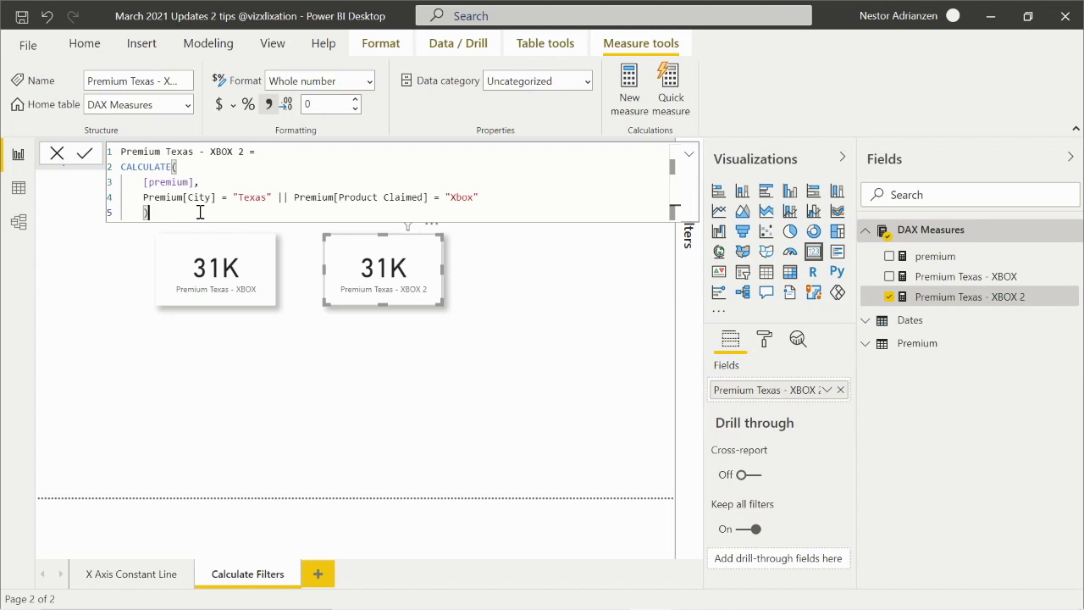
left_click(691, 155)
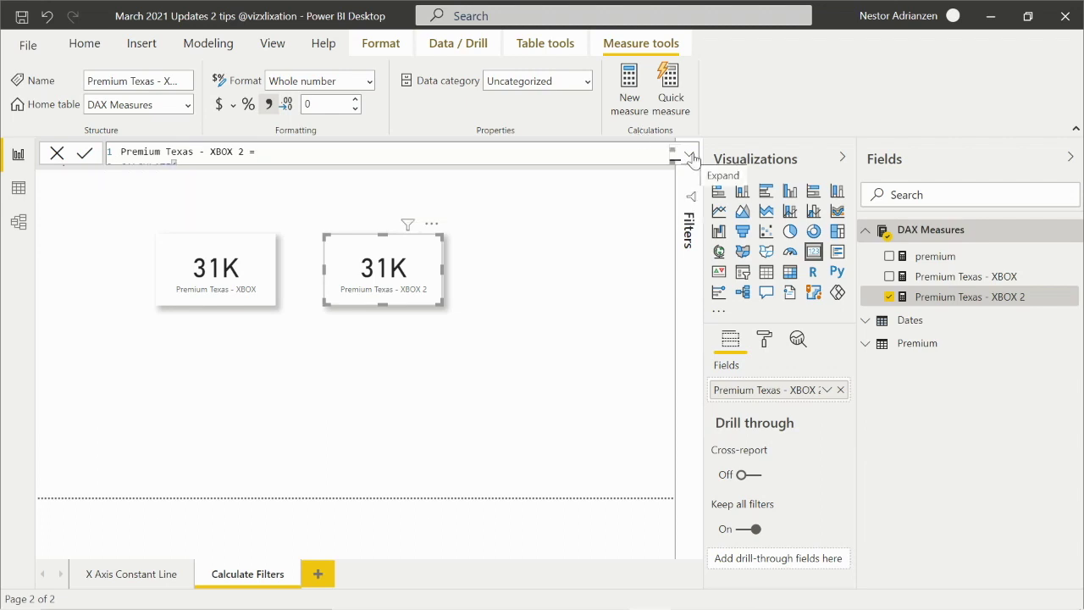